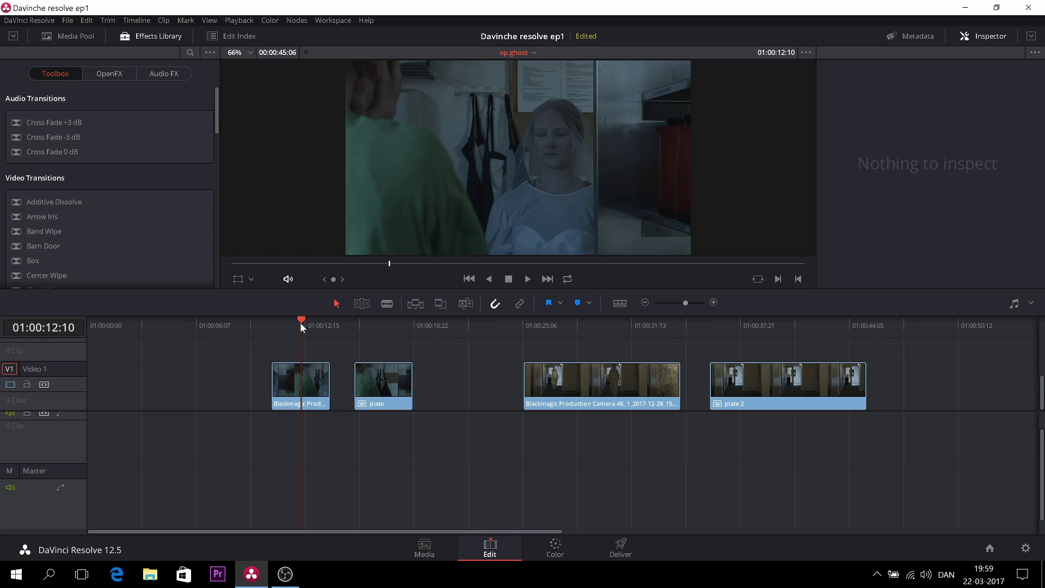
- Review the ghost shot, then stack the first camera clip on a new track above the plate
{"action": "mouse_move", "coordinate": [300, 325]}
{"action": "left_mouse_down"}
{"action": "mouse_move", "coordinate": [294, 330]}
{"action": "mouse_move", "coordinate": [309, 328]}
{"action": "left_mouse_up"}
{"action": "mouse_move", "coordinate": [313, 322]}
{"action": "left_mouse_down"}
{"action": "mouse_move", "coordinate": [390, 327]}
{"action": "mouse_move", "coordinate": [285, 347]}
{"action": "left_mouse_up"}
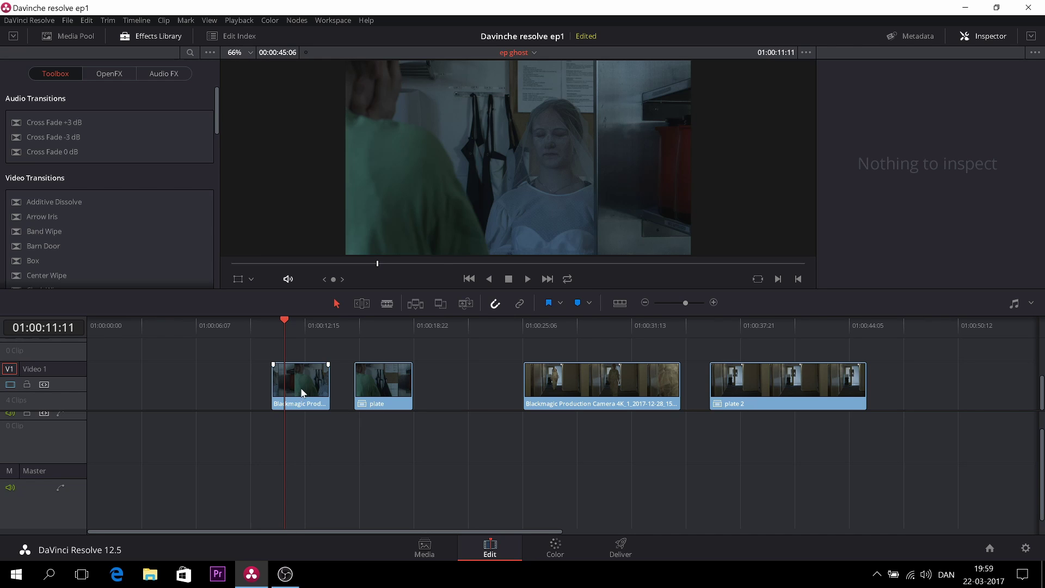
{"action": "mouse_move", "coordinate": [301, 393]}
{"action": "left_mouse_down"}
{"action": "mouse_move", "coordinate": [382, 361]}
{"action": "mouse_move", "coordinate": [386, 339]}
{"action": "mouse_move", "coordinate": [375, 327]}
{"action": "left_mouse_up"}
{"action": "left_click", "coordinate": [389, 327]}
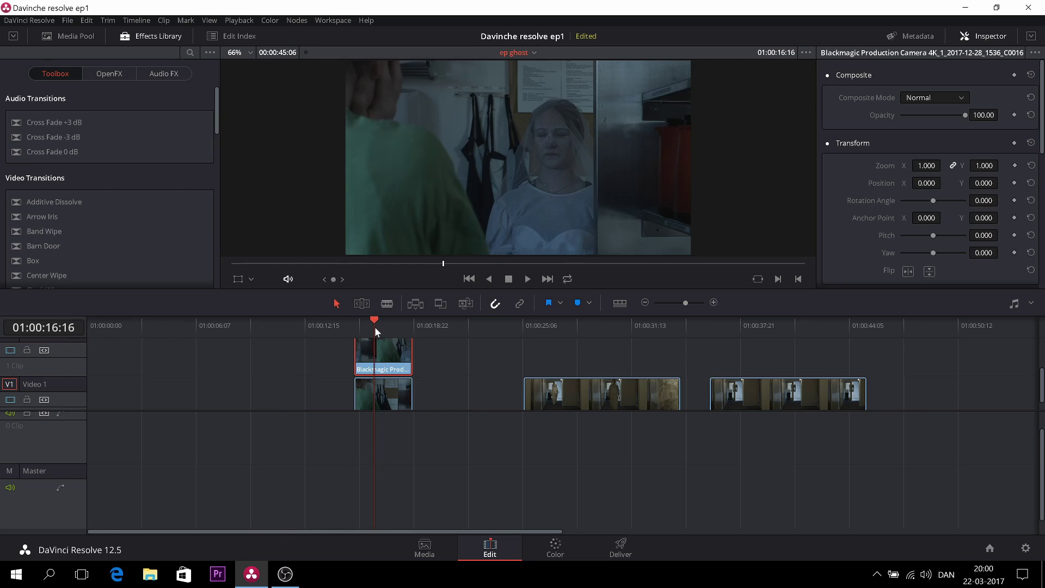
- Save a still of the current frame on the Color page
{"action": "left_click", "coordinate": [560, 547]}
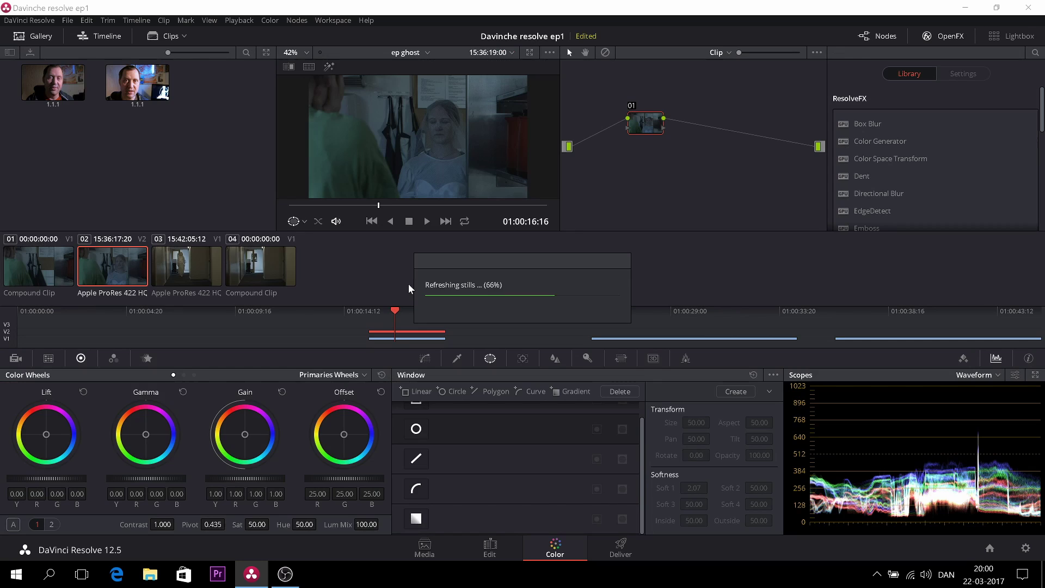
{"action": "key", "text": "ctrl+alt+g"}
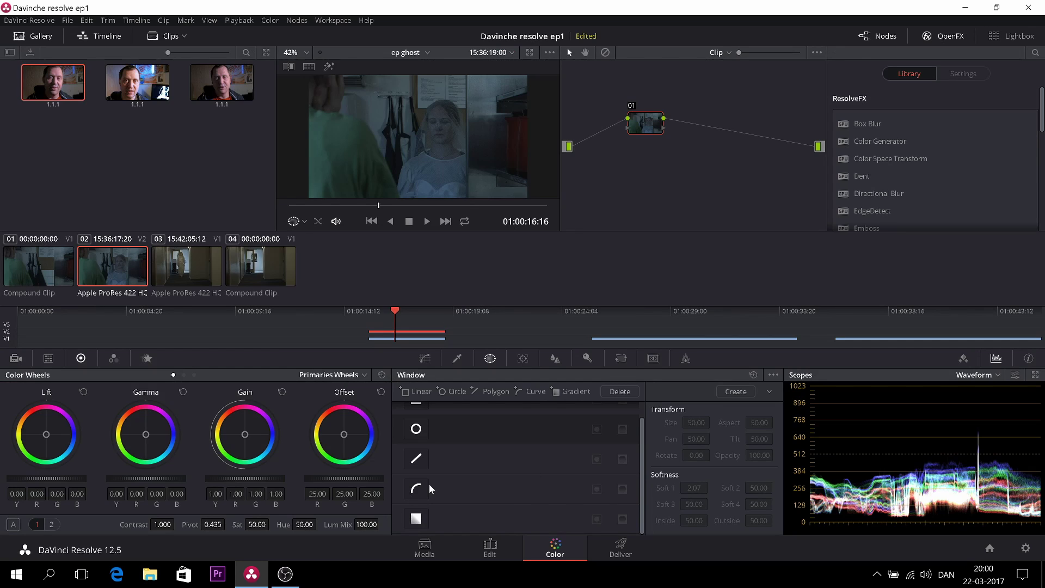
{"action": "left_click", "coordinate": [419, 490]}
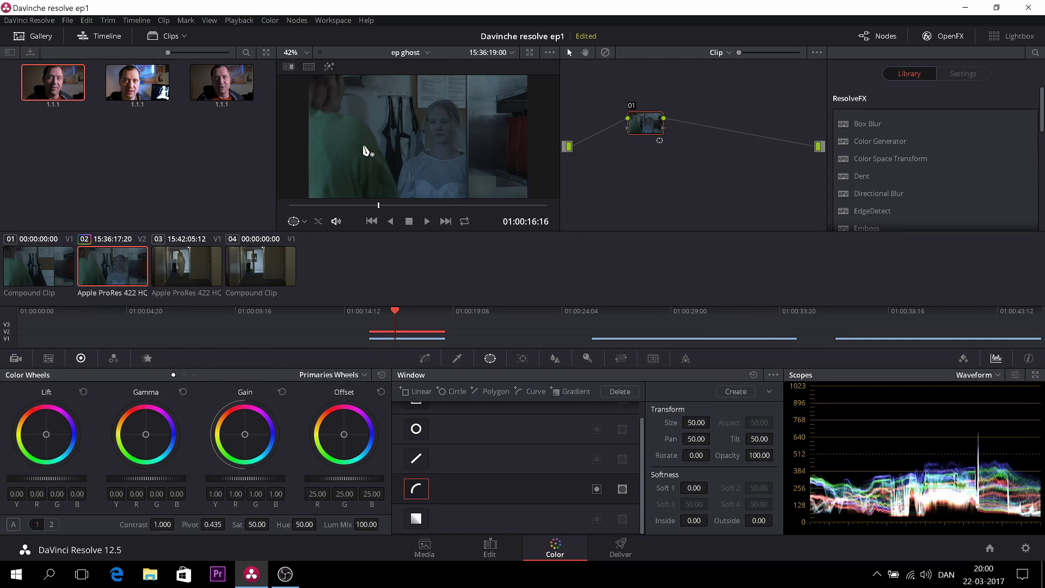
{"action": "scroll", "coordinate": [360, 115], "scroll_direction": "up", "scroll_amount": 3}
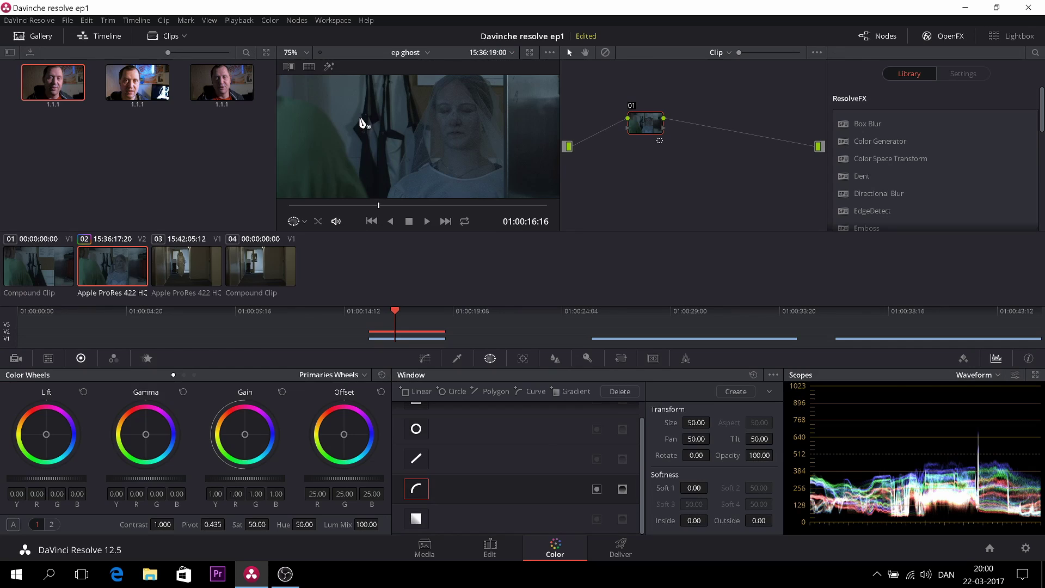
{"action": "scroll", "coordinate": [410, 156], "scroll_direction": "up", "scroll_amount": 1}
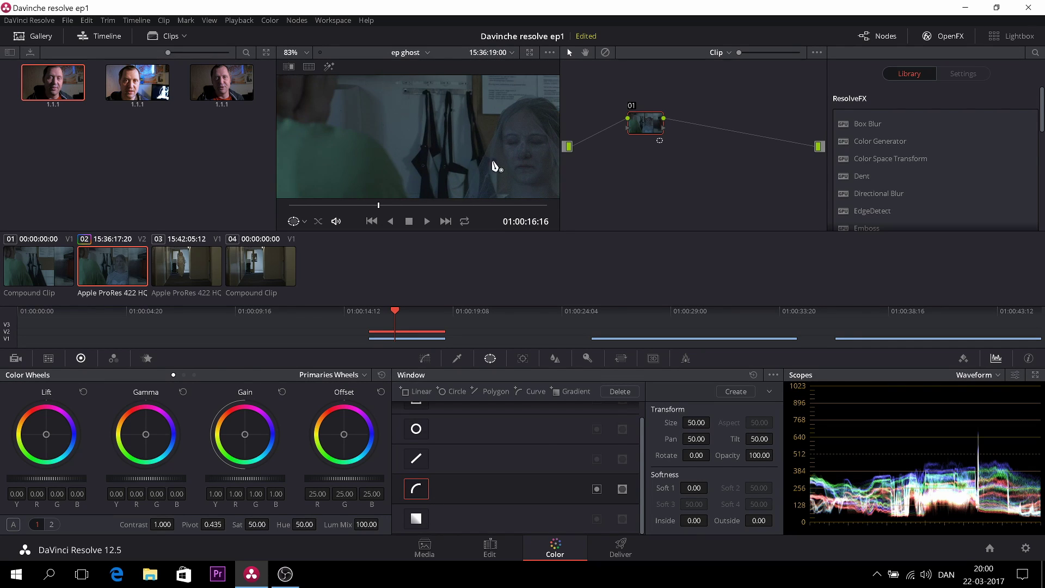
{"action": "scroll", "coordinate": [413, 132], "scroll_direction": "down", "scroll_amount": 1}
{"action": "scroll", "coordinate": [413, 144], "scroll_direction": "down", "scroll_amount": 1}
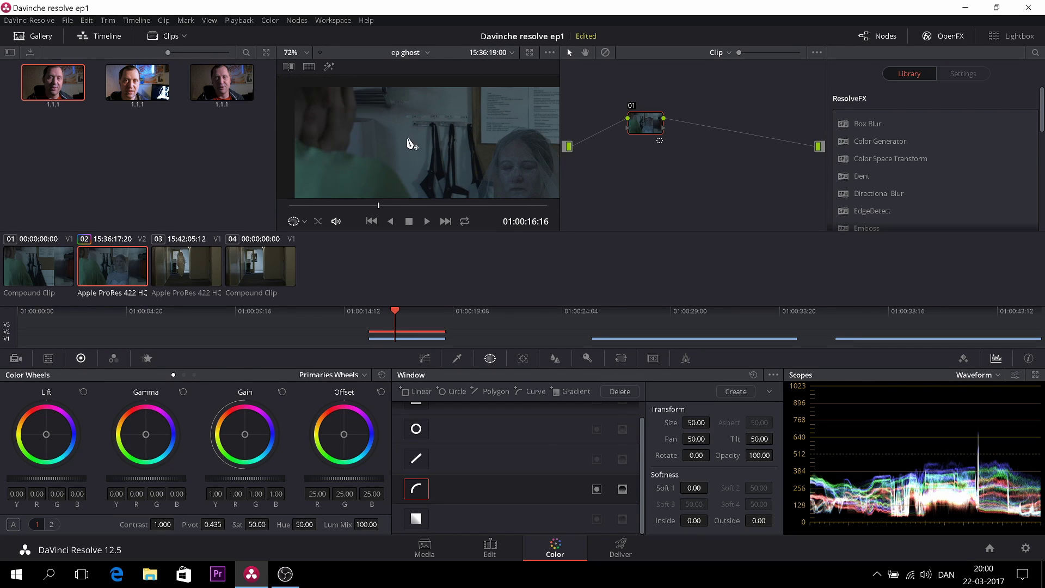
- Trace a curve window mask point by point around the left figure's edge
{"action": "left_click", "coordinate": [352, 80]}
{"action": "left_click", "coordinate": [357, 98]}
{"action": "left_click", "coordinate": [357, 120]}
{"action": "left_click", "coordinate": [348, 152]}
{"action": "left_click", "coordinate": [379, 157]}
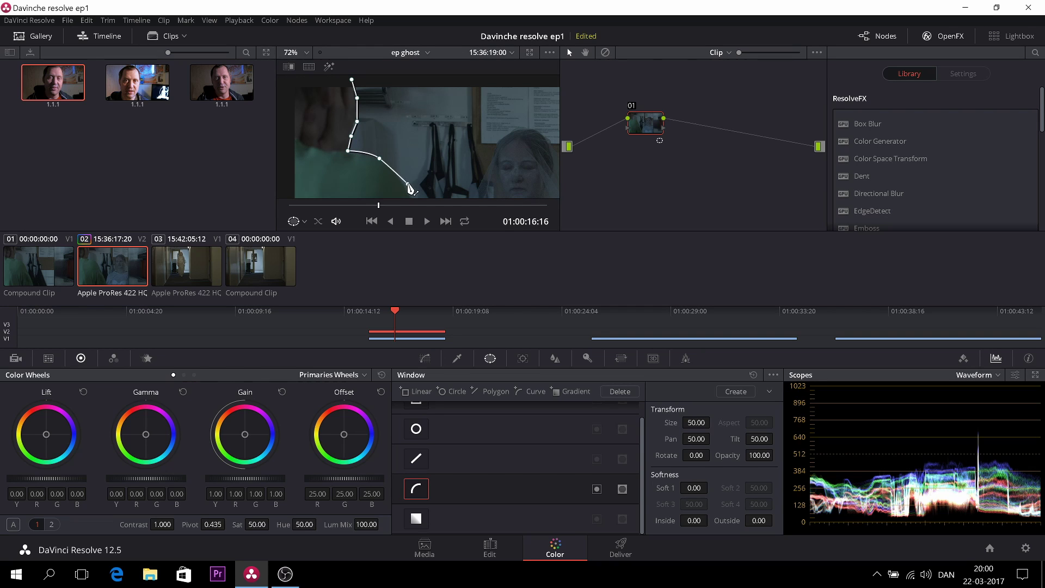
{"action": "left_click", "coordinate": [411, 189]}
{"action": "scroll", "coordinate": [411, 189], "scroll_direction": "down", "scroll_amount": 3}
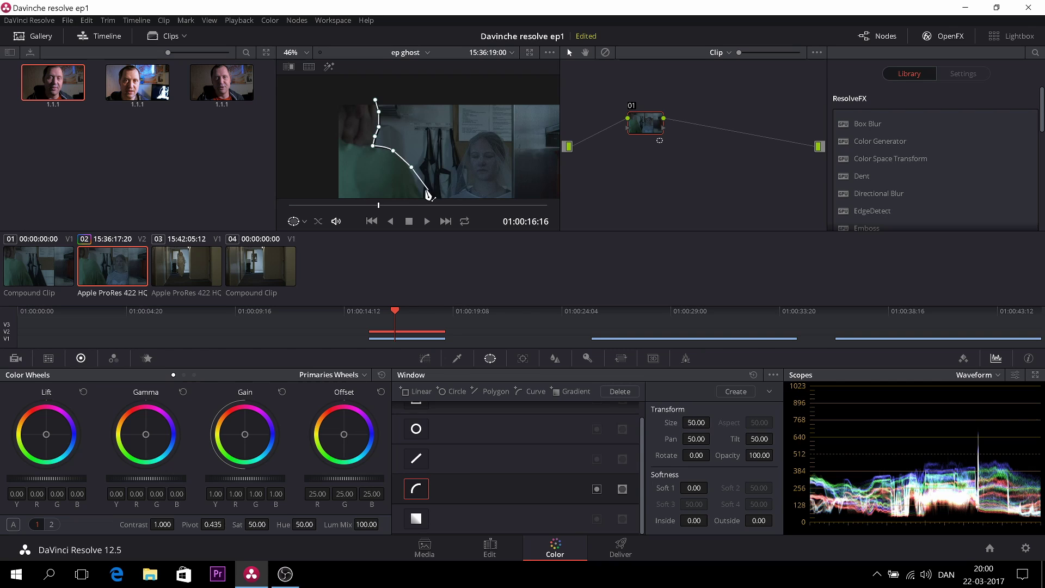
{"action": "scroll", "coordinate": [425, 189], "scroll_direction": "down", "scroll_amount": 2}
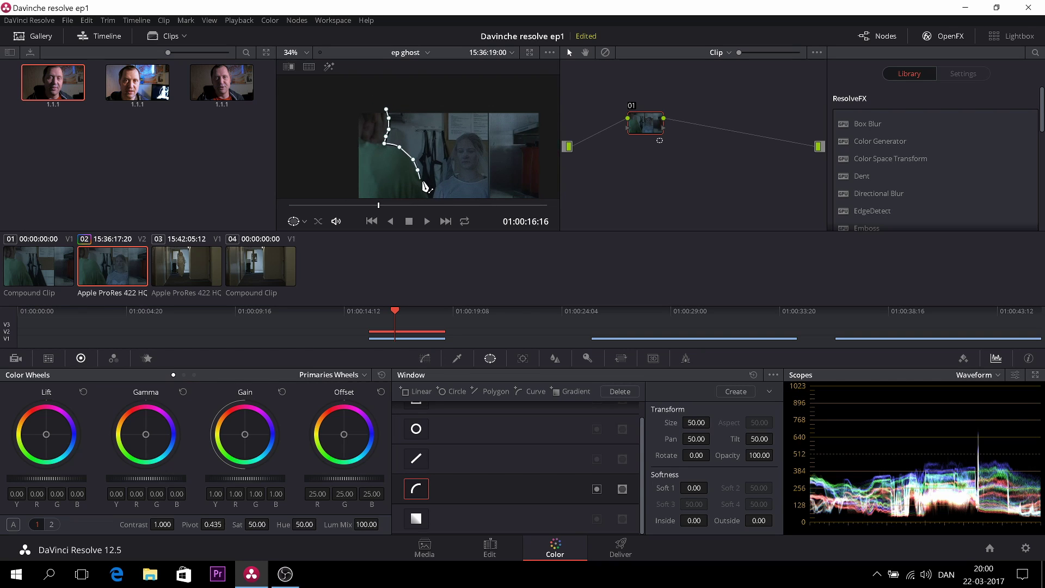
{"action": "scroll", "coordinate": [424, 187], "scroll_direction": "down", "scroll_amount": 1}
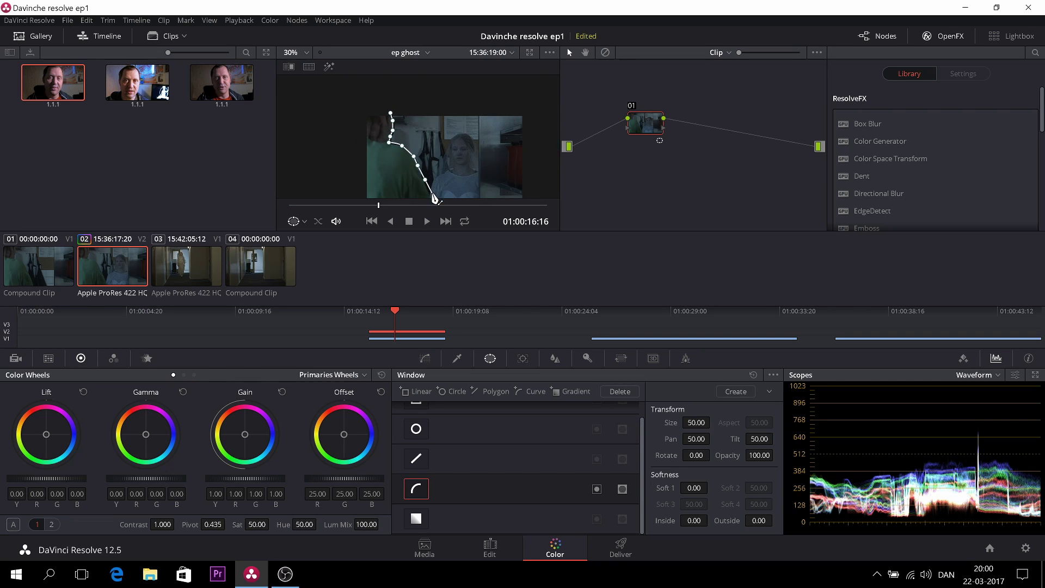
{"action": "scroll", "coordinate": [433, 202], "scroll_direction": "down", "scroll_amount": 2}
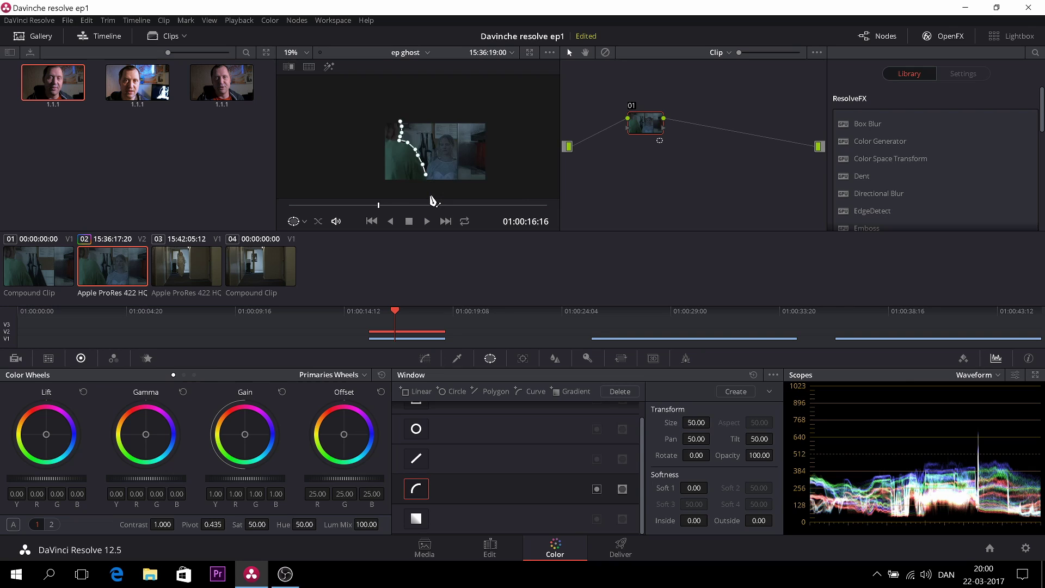
{"action": "scroll", "coordinate": [433, 201], "scroll_direction": "down", "scroll_amount": 1}
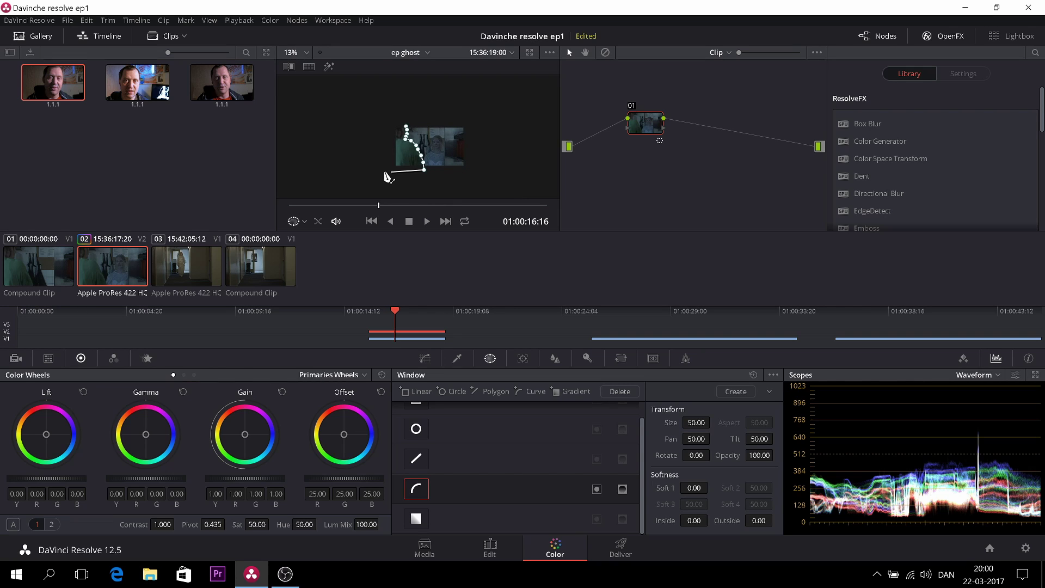
{"action": "left_click", "coordinate": [386, 169]}
{"action": "left_click", "coordinate": [383, 117]}
- Close and invert the mask, set Soft 1 to 0.02 and Inside to 0.38, then return to Edit
{"action": "left_click", "coordinate": [408, 116]}
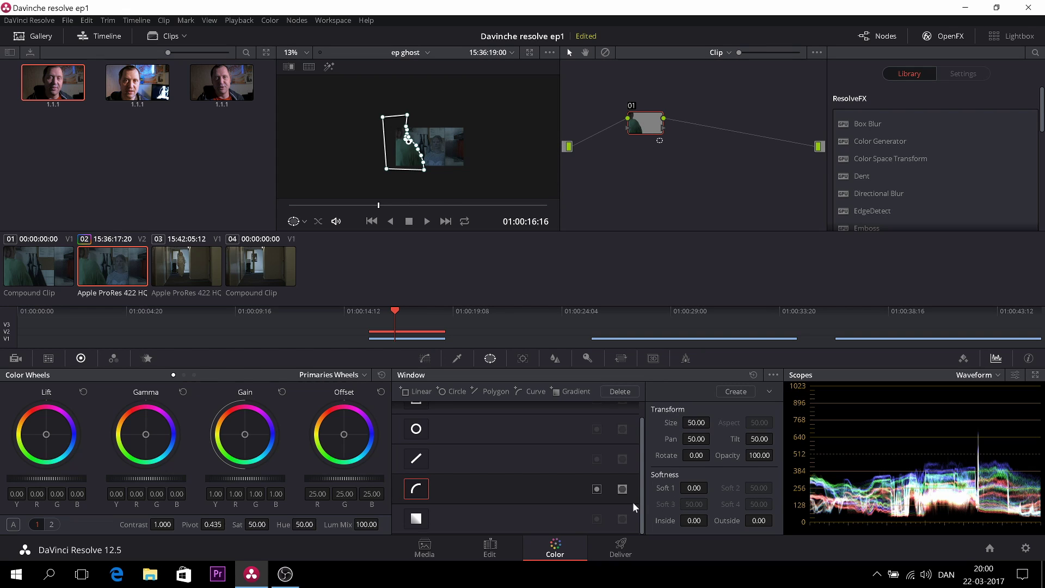
{"action": "left_click", "coordinate": [597, 488]}
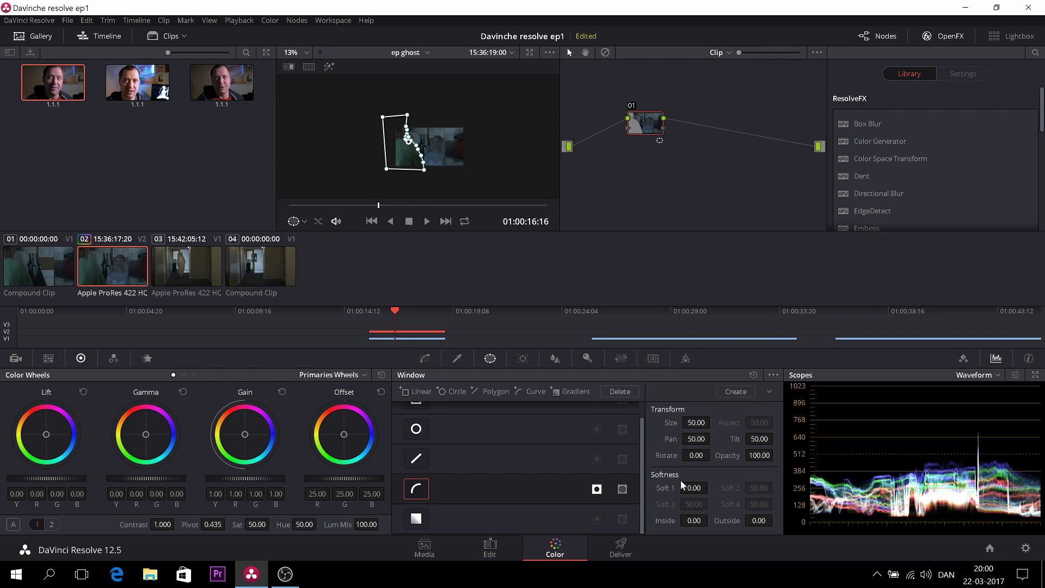
{"action": "scroll", "coordinate": [394, 183], "scroll_direction": "up", "scroll_amount": 2}
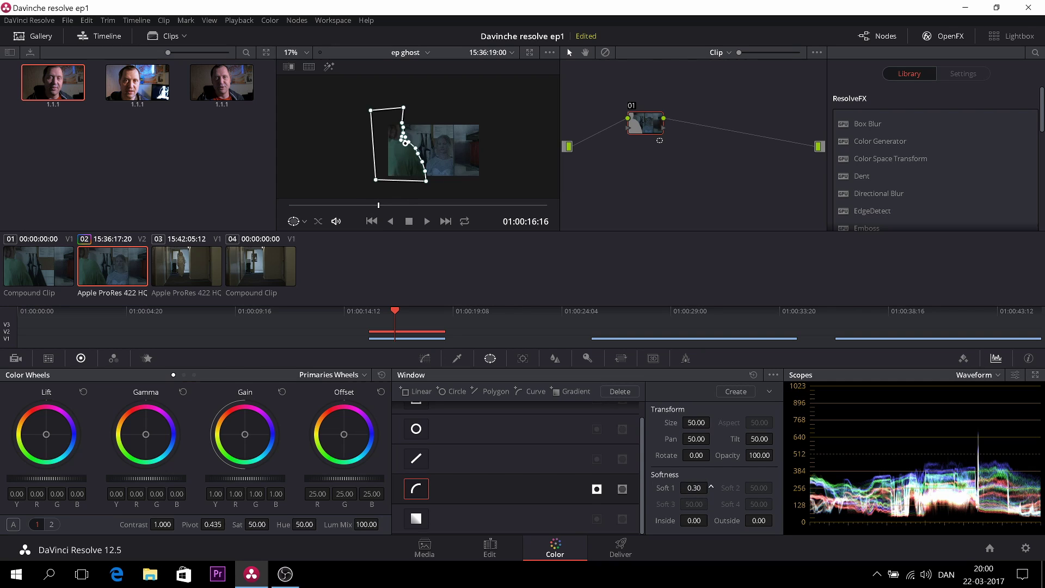
{"action": "left_click_drag", "start_coordinate": [710, 488], "coordinate": [686, 488]}
{"action": "left_click_drag", "start_coordinate": [710, 520], "coordinate": [777, 520]}
{"action": "left_click", "coordinate": [490, 545]}
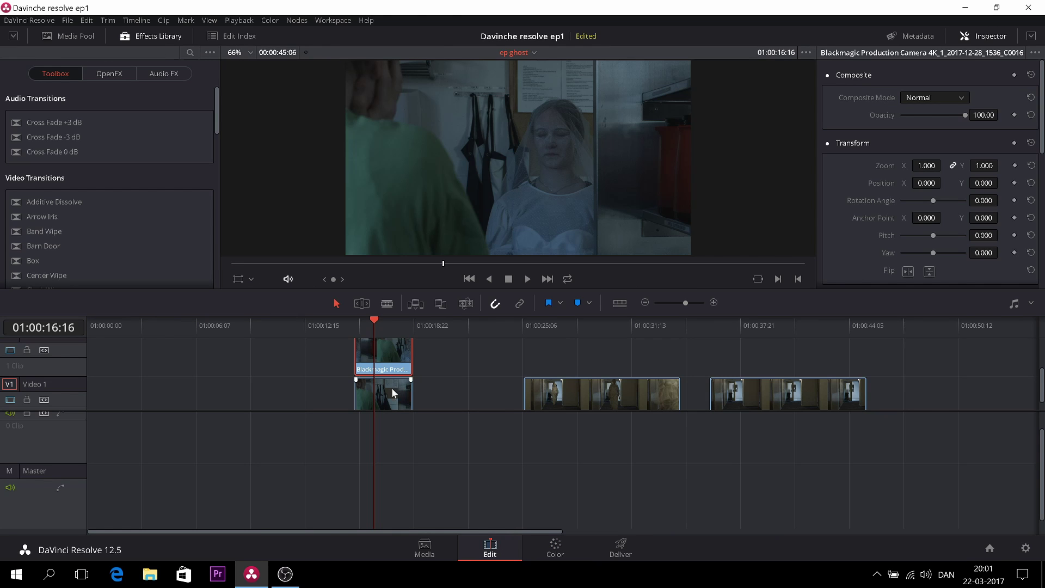
{"action": "scroll", "coordinate": [383, 357], "scroll_direction": "up", "scroll_amount": 1}
{"action": "scroll", "coordinate": [384, 356], "scroll_direction": "up", "scroll_amount": 1}
{"action": "scroll", "coordinate": [383, 356], "scroll_direction": "down", "scroll_amount": 2}
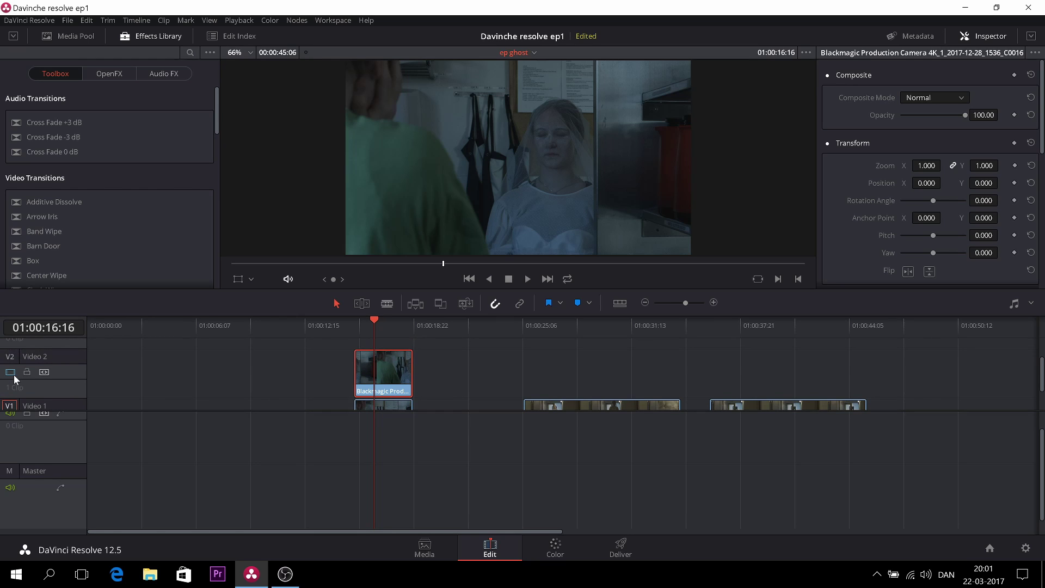
{"action": "left_click", "coordinate": [11, 373]}
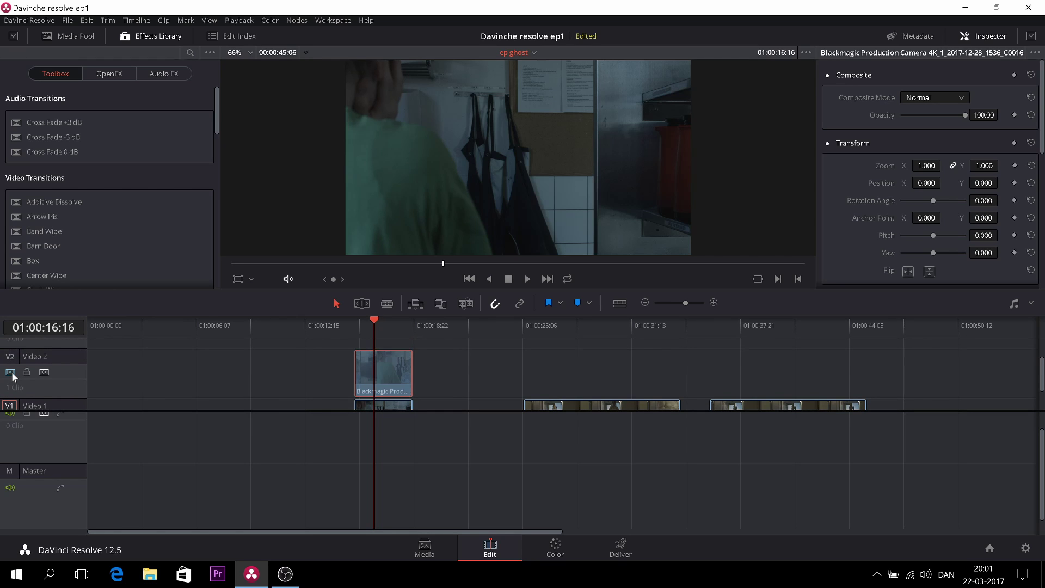
{"action": "left_click", "coordinate": [11, 372]}
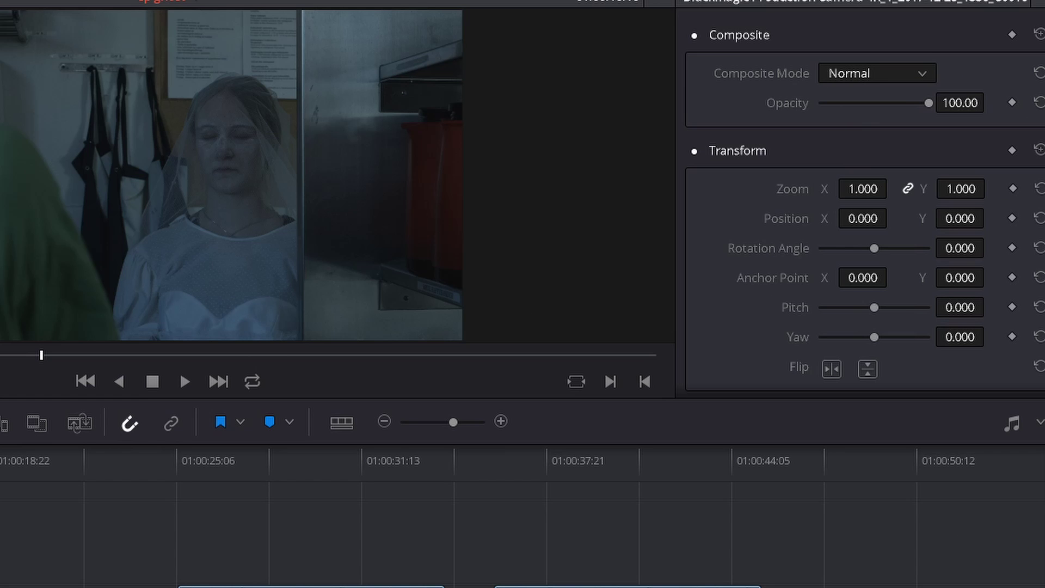
- Set the girl clip's composite mode to Screen at opacity 100, after trying Multiply
{"action": "left_click", "coordinate": [921, 76]}
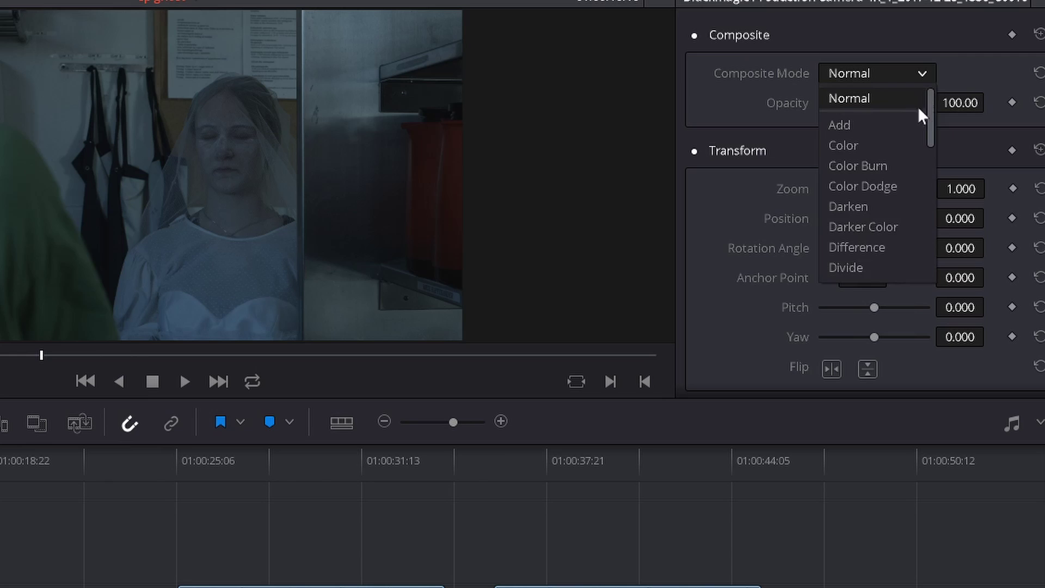
{"action": "left_click_drag", "start_coordinate": [932, 118], "coordinate": [929, 214]}
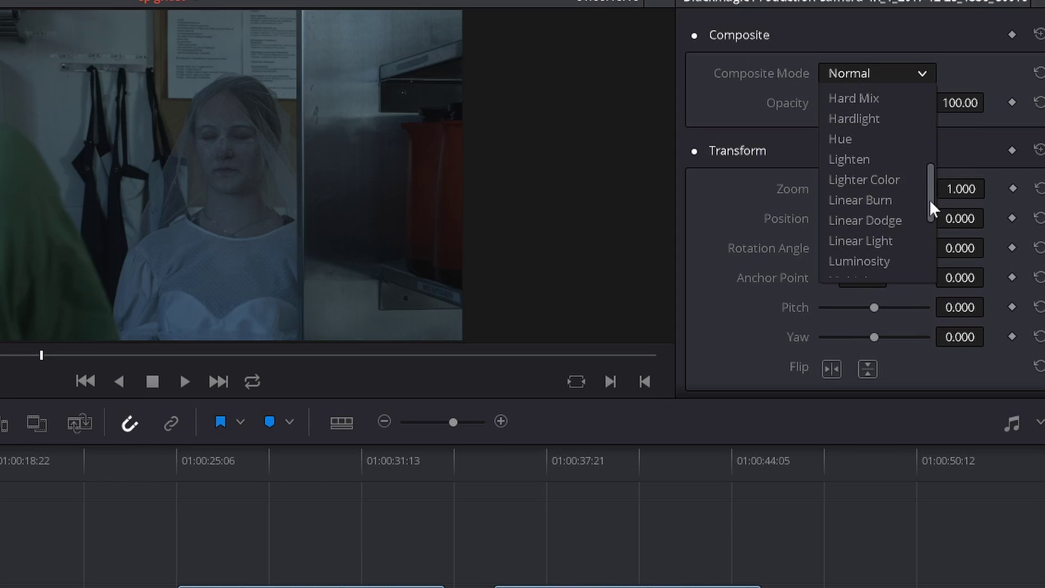
{"action": "left_click", "coordinate": [868, 220]}
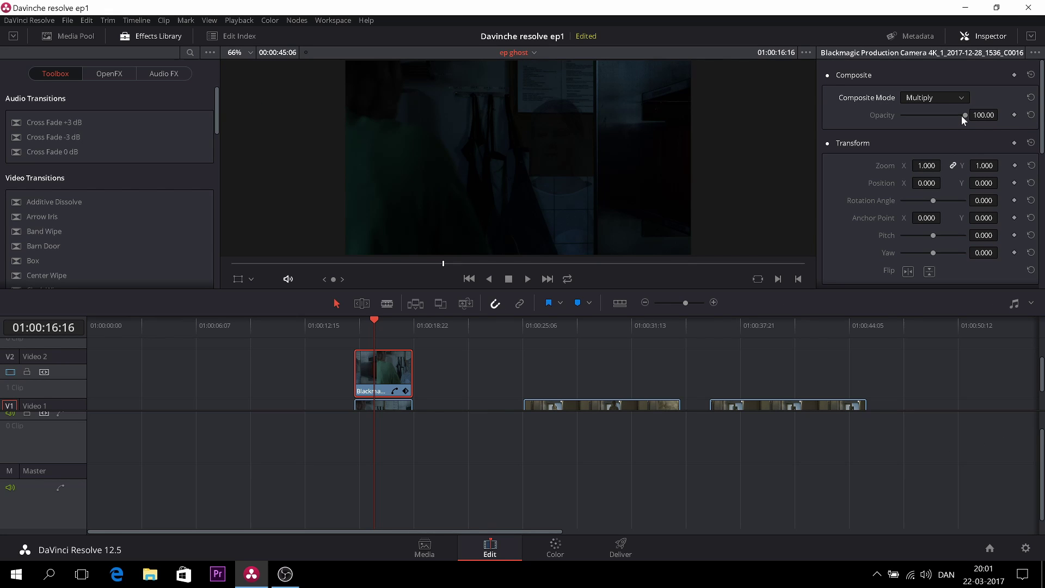
{"action": "left_click_drag", "start_coordinate": [961, 115], "coordinate": [937, 116]}
{"action": "left_click", "coordinate": [936, 98]}
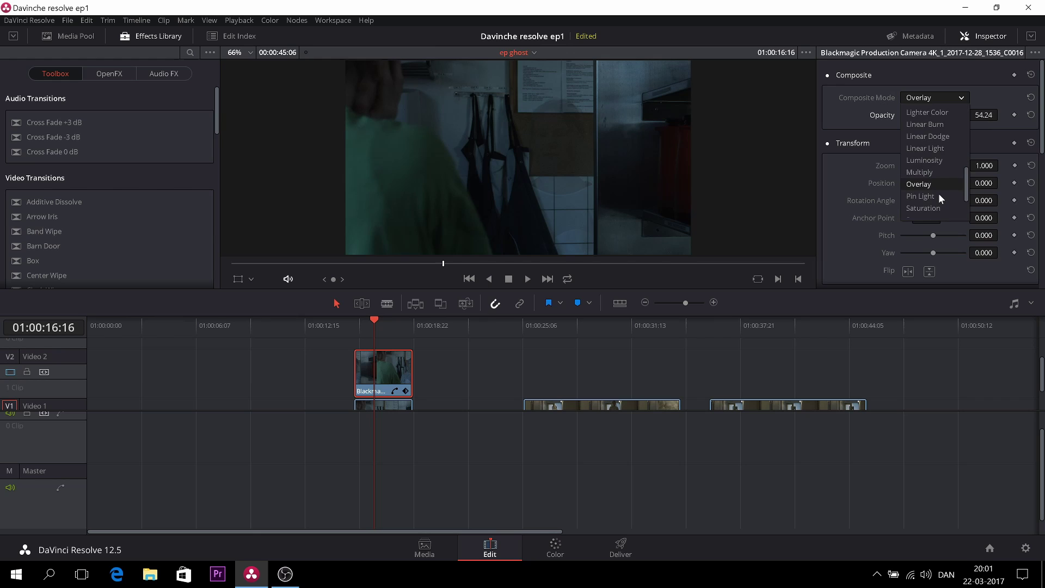
{"action": "scroll", "coordinate": [939, 194], "scroll_direction": "down", "scroll_amount": 3}
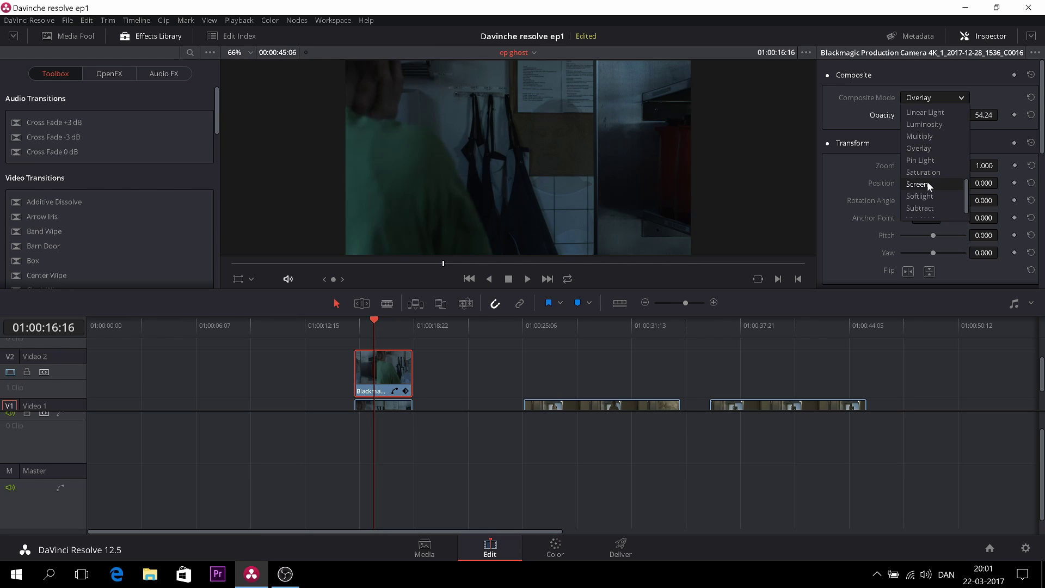
{"action": "left_click", "coordinate": [927, 182]}
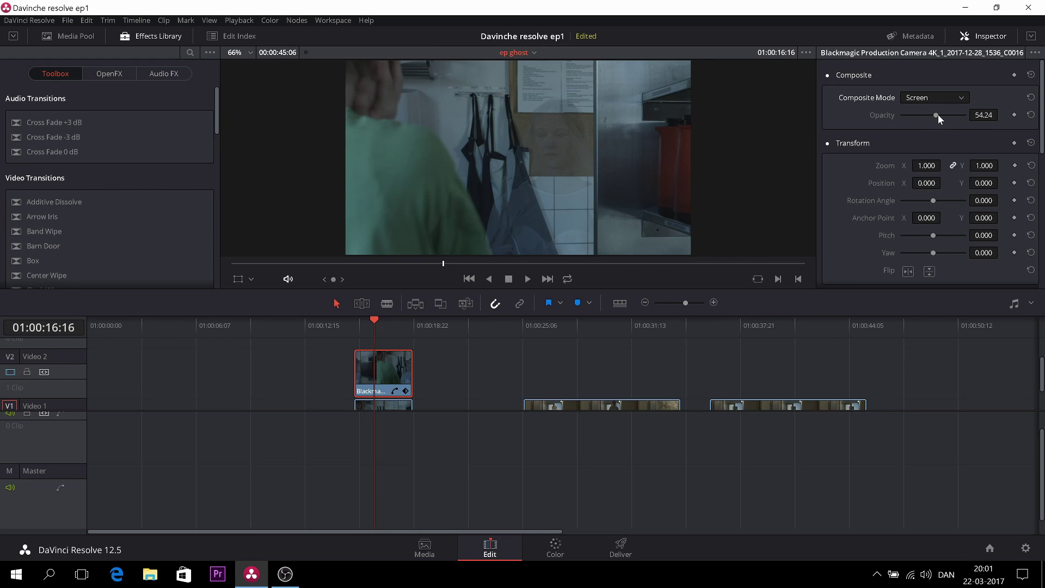
{"action": "left_click_drag", "start_coordinate": [938, 115], "coordinate": [943, 115]}
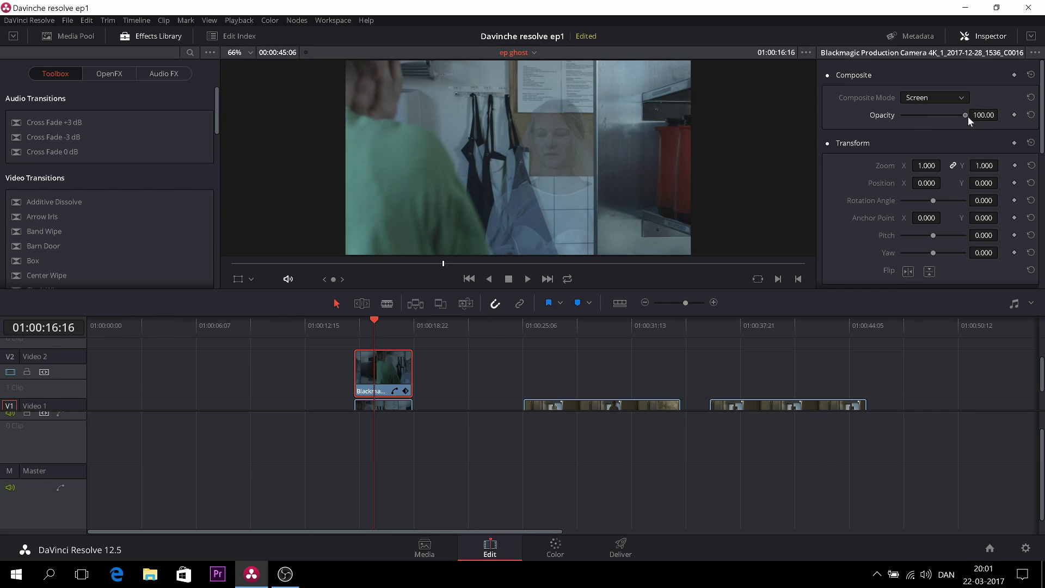
{"action": "mouse_move", "coordinate": [968, 117]}
{"action": "left_mouse_down"}
{"action": "mouse_move", "coordinate": [928, 118]}
{"action": "mouse_move", "coordinate": [969, 114]}
{"action": "left_mouse_up"}
- Play the composite from the start of the girl clip to preview the ghost
{"action": "left_click_drag", "start_coordinate": [376, 321], "coordinate": [355, 323]}
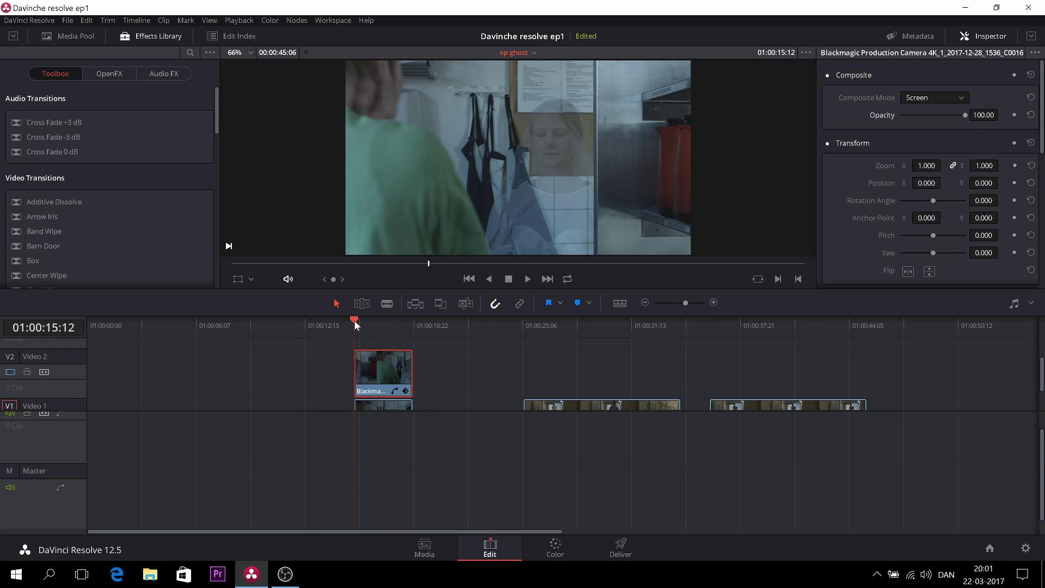
{"action": "key", "text": "space"}
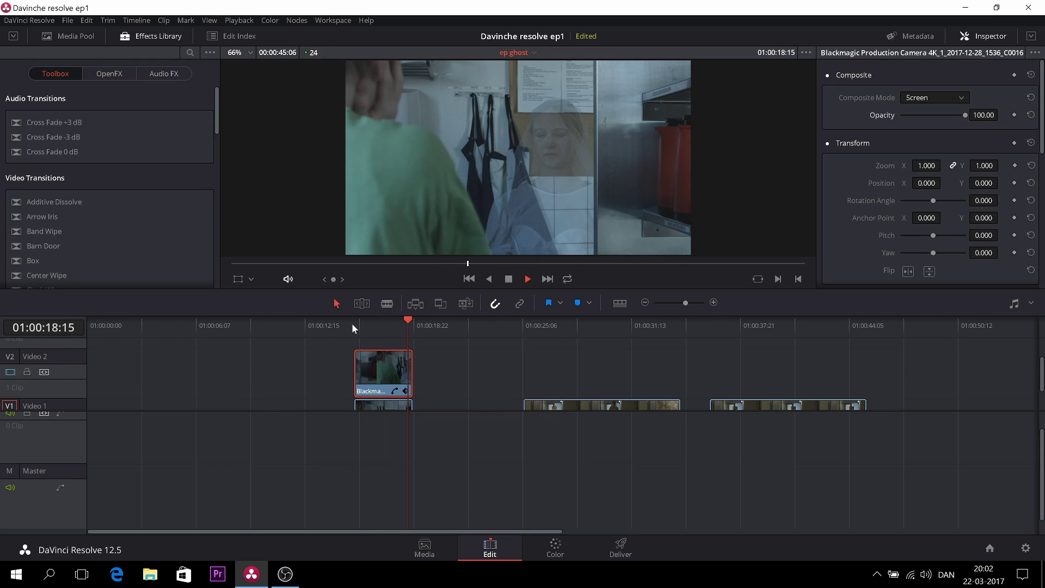
{"action": "key", "text": "space"}
{"action": "left_click_drag", "start_coordinate": [421, 319], "coordinate": [396, 318]}
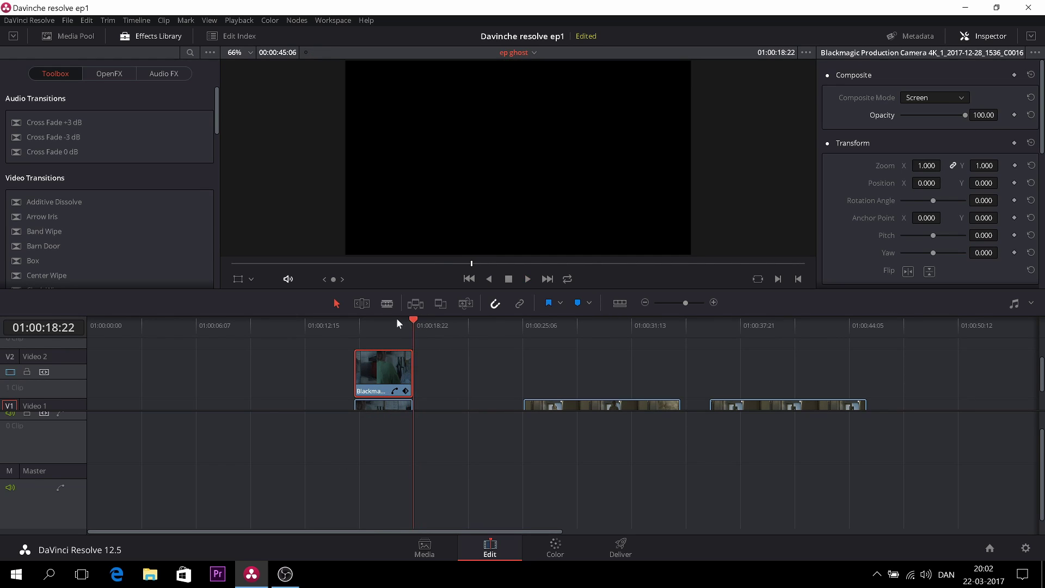
{"action": "scroll", "coordinate": [531, 369], "scroll_direction": "down", "scroll_amount": 2}
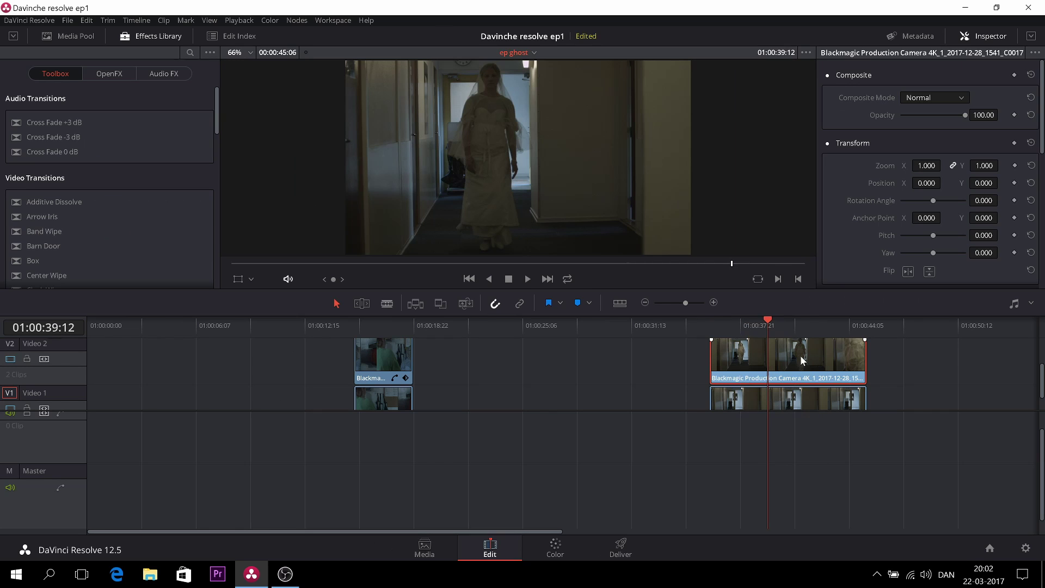
- Try Linear Light on the upper hallway clip at lowered, then full, opacity
{"action": "left_click", "coordinate": [962, 98]}
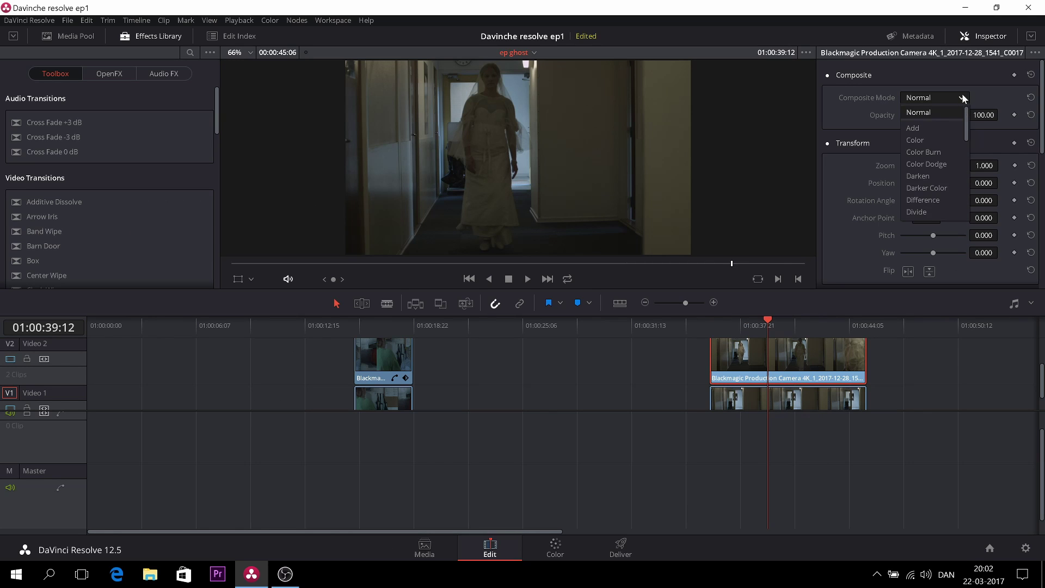
{"action": "left_click_drag", "start_coordinate": [968, 129], "coordinate": [965, 186]}
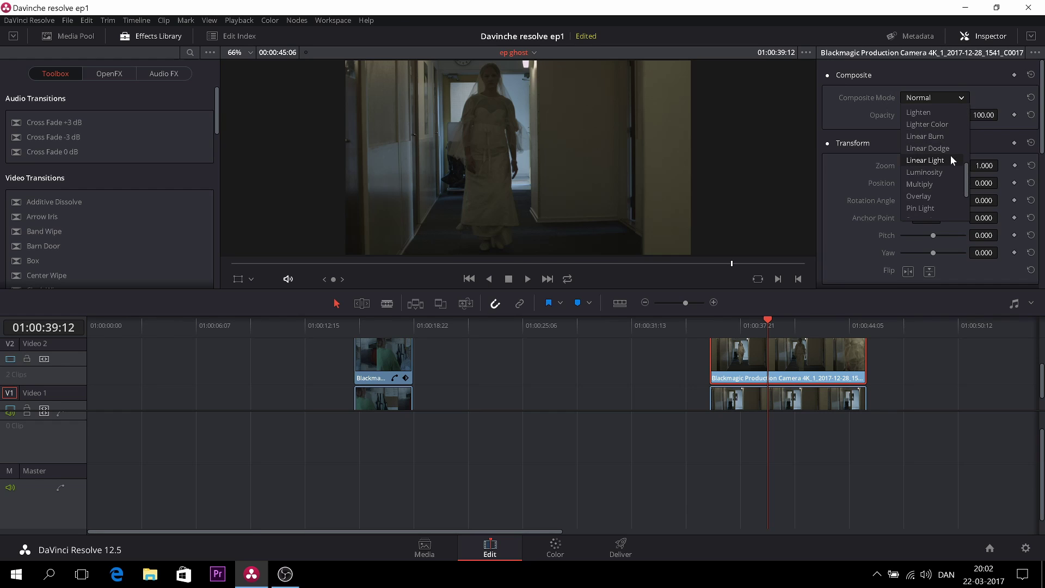
{"action": "left_click", "coordinate": [951, 160]}
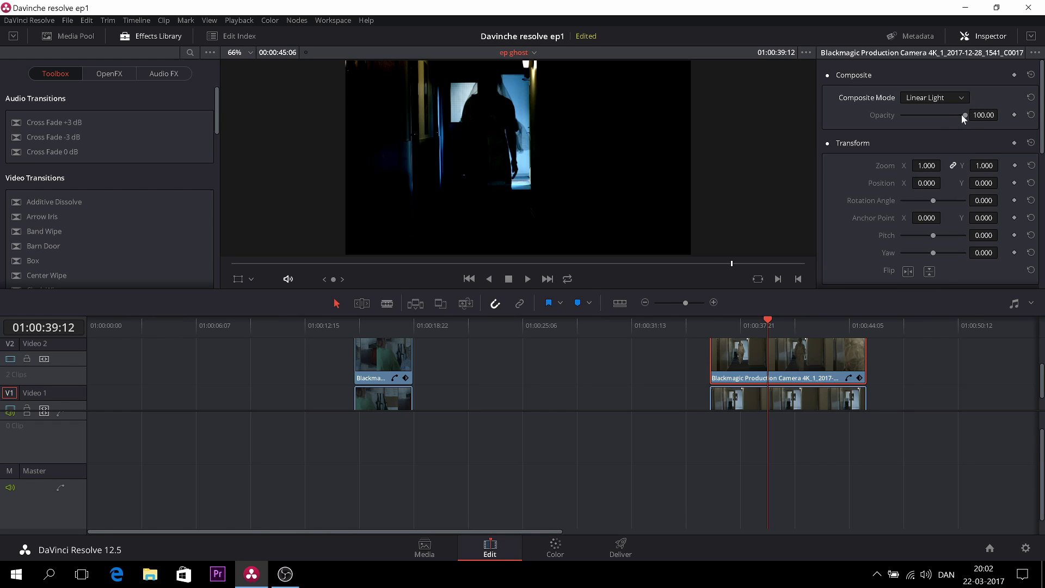
{"action": "left_click_drag", "start_coordinate": [962, 115], "coordinate": [914, 119]}
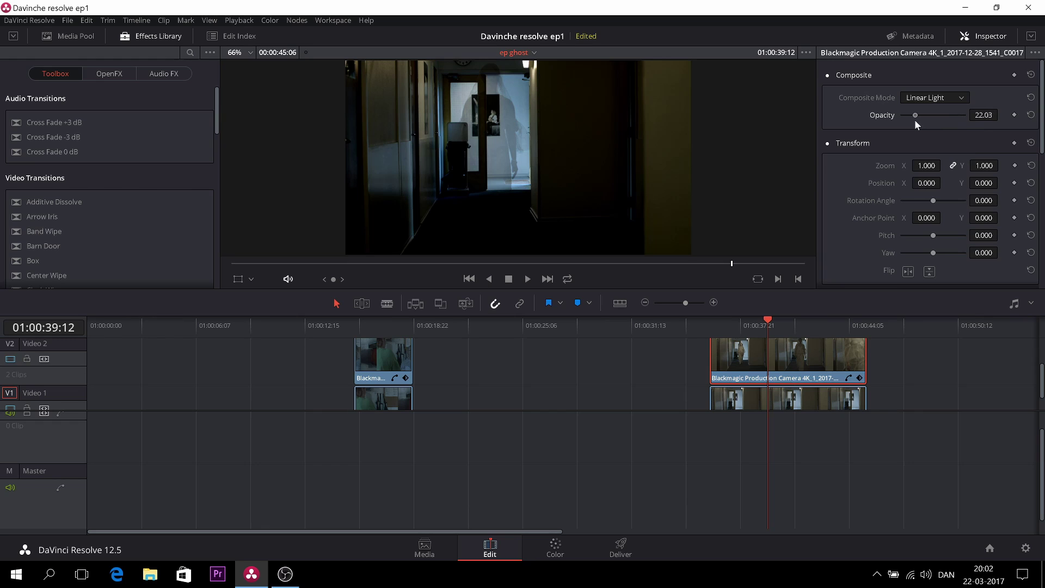
{"action": "left_click_drag", "start_coordinate": [915, 119], "coordinate": [963, 116]}
- Switch the ghost layer to Screen mode at 100 opacity and play the shot back
{"action": "left_click", "coordinate": [968, 97]}
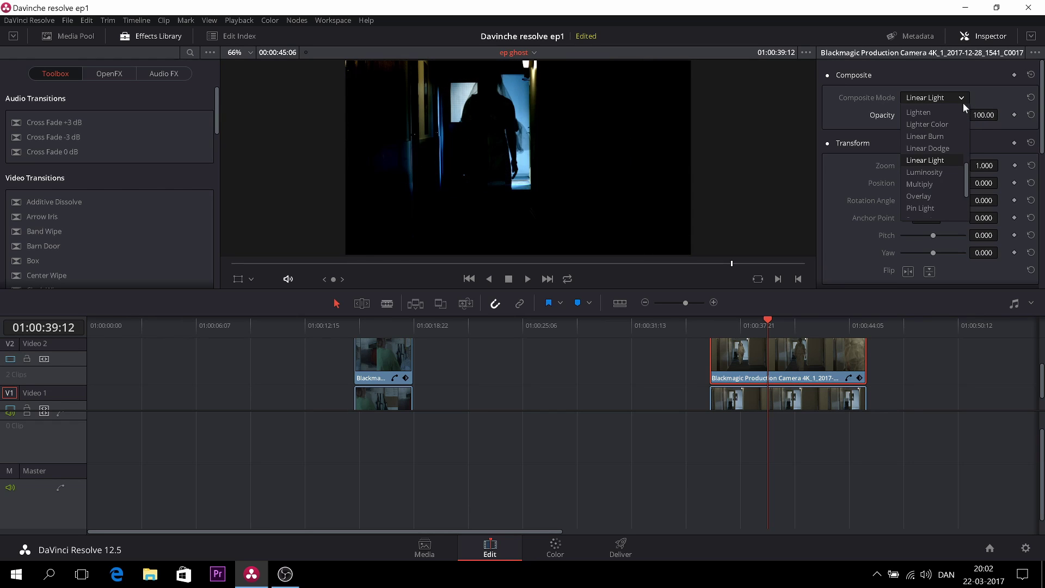
{"action": "scroll", "coordinate": [933, 194], "scroll_direction": "down", "scroll_amount": 2}
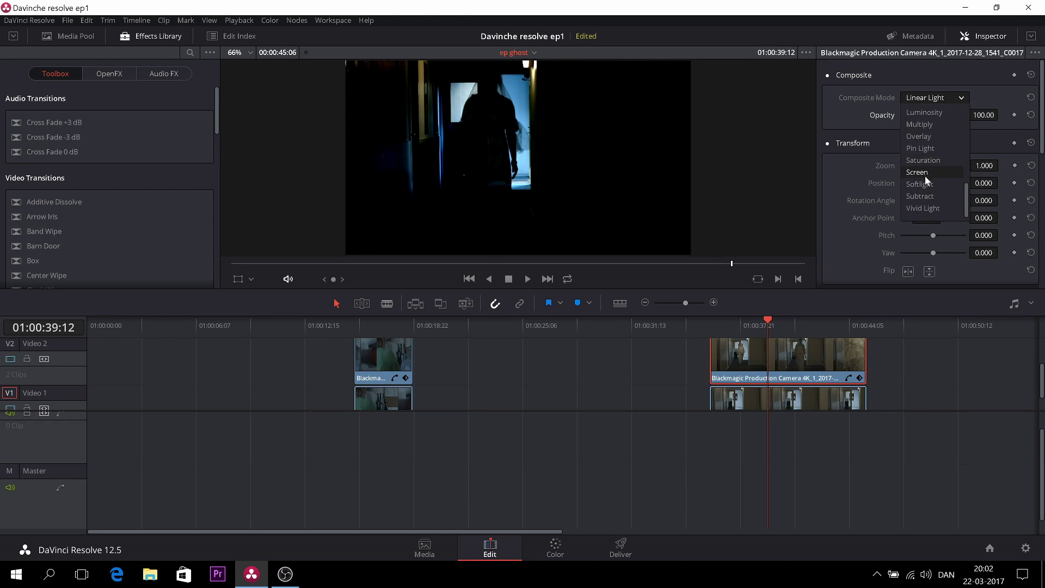
{"action": "left_click", "coordinate": [926, 174]}
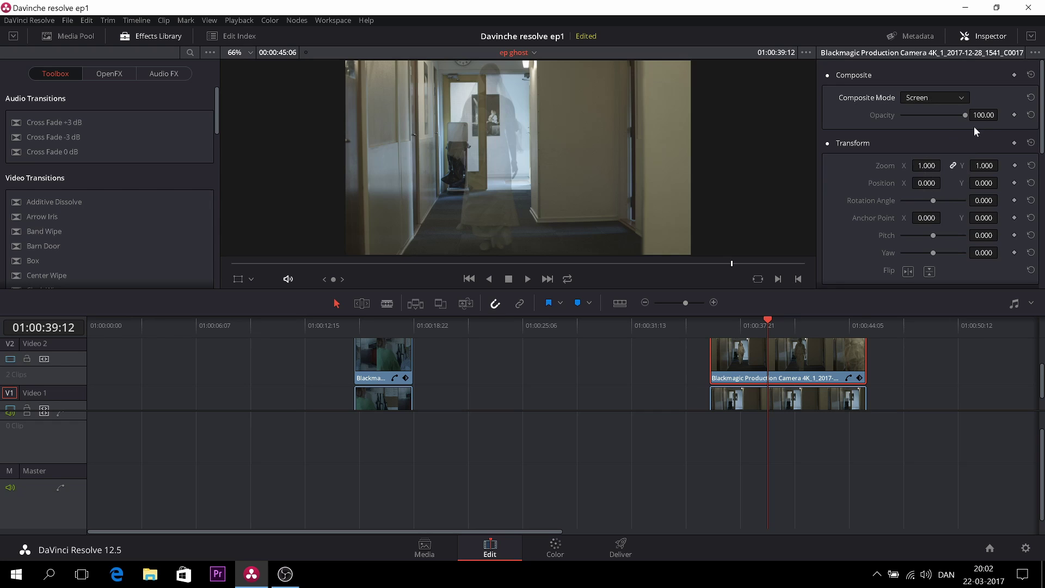
{"action": "left_click_drag", "start_coordinate": [951, 116], "coordinate": [991, 117]}
{"action": "left_click_drag", "start_coordinate": [758, 319], "coordinate": [714, 320]}
{"action": "key", "text": "space"}
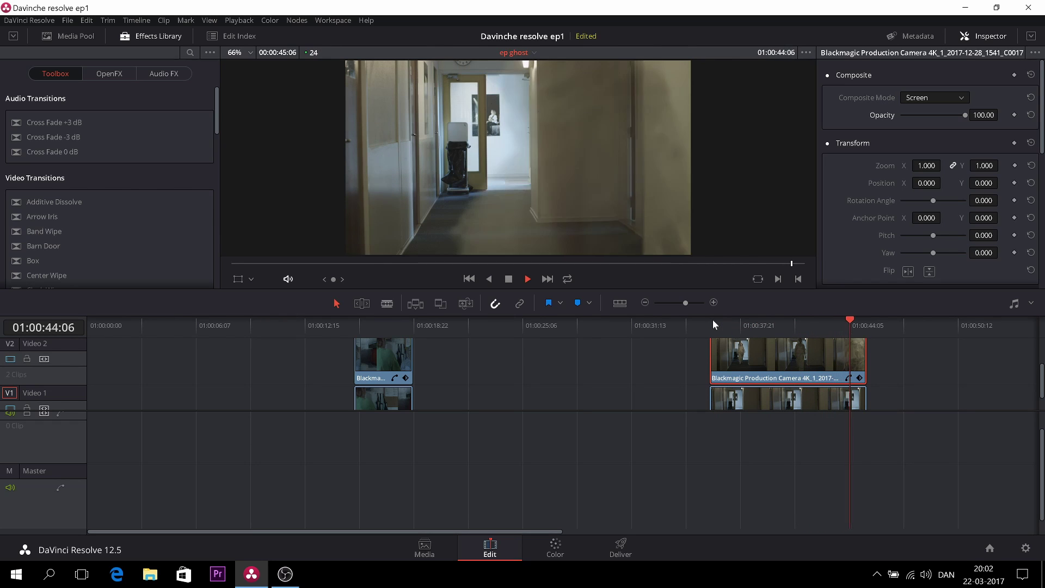
- Stop playback and combine both stacked hallway clips into a compound clip named 'Ghost'
{"action": "key", "text": "space"}
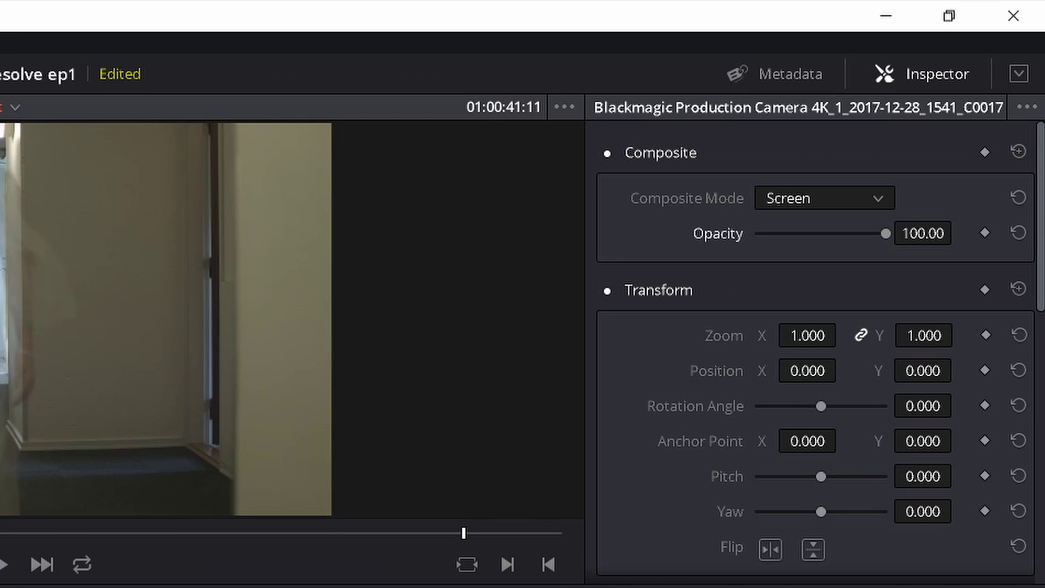
{"action": "left_click", "coordinate": [772, 399], "text": "ctrl"}
{"action": "right_click", "coordinate": [772, 399]}
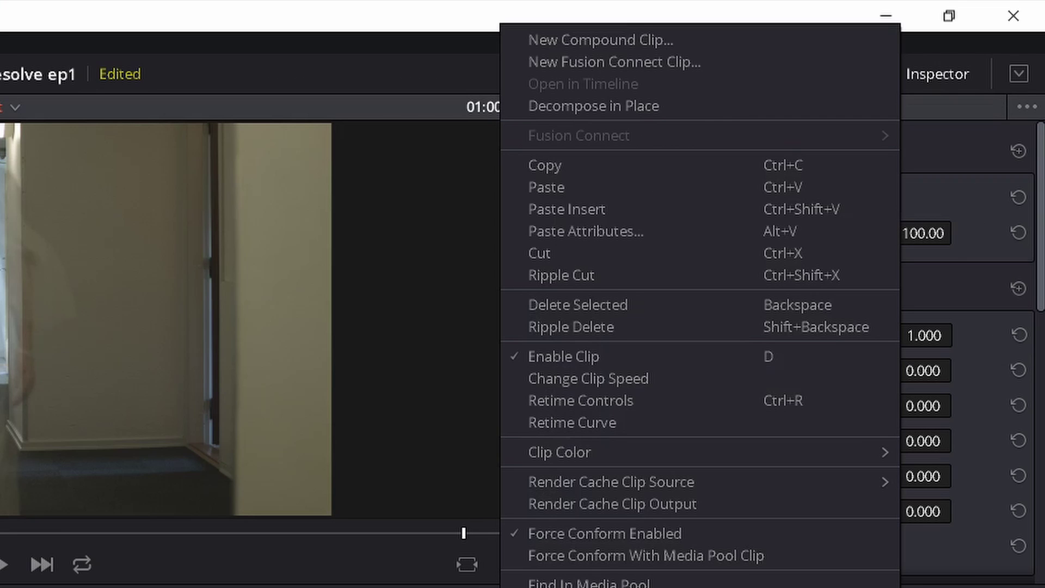
{"action": "left_click", "coordinate": [637, 37]}
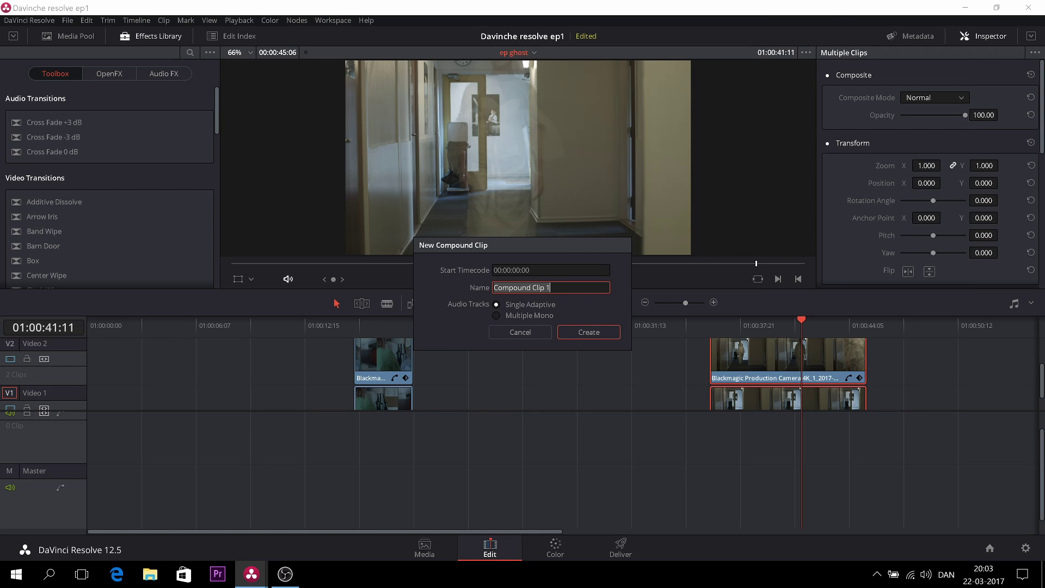
{"action": "key", "text": "BackSpace"}
{"action": "type", "text": "Ghost"}
{"action": "left_click", "coordinate": [605, 331]}
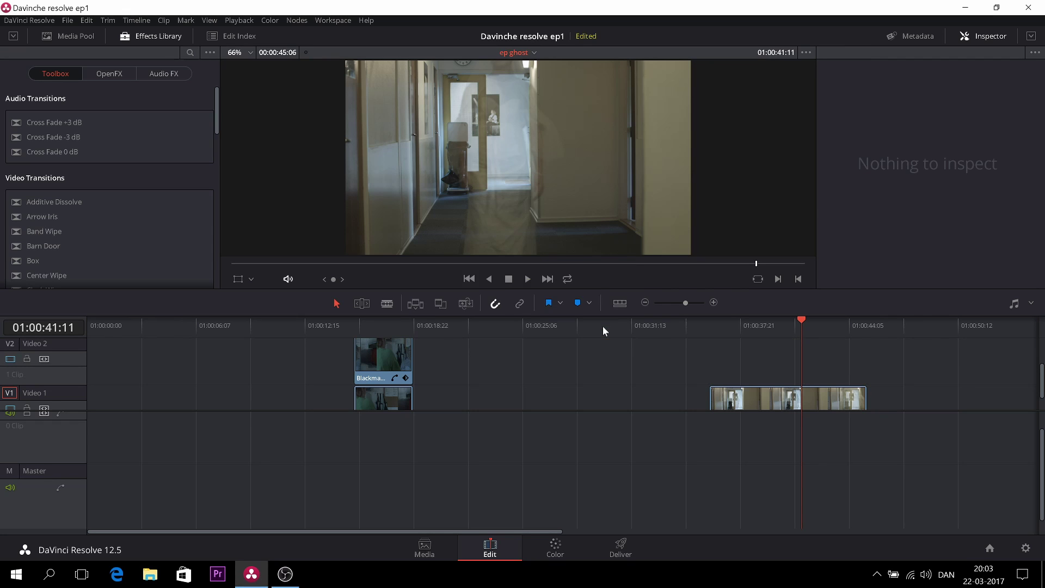
- Grade the Ghost clip: lift -0.06, gamma -0.03, gain 0.96, contrast 1.192, saturation 76.80
{"action": "left_click", "coordinate": [556, 549]}
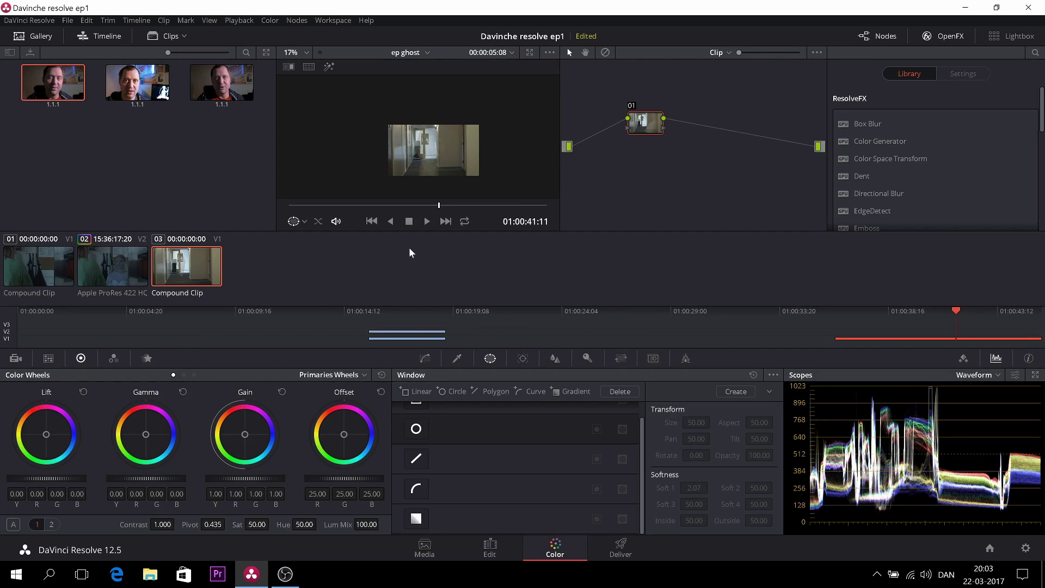
{"action": "scroll", "coordinate": [433, 155], "scroll_direction": "up", "scroll_amount": 3}
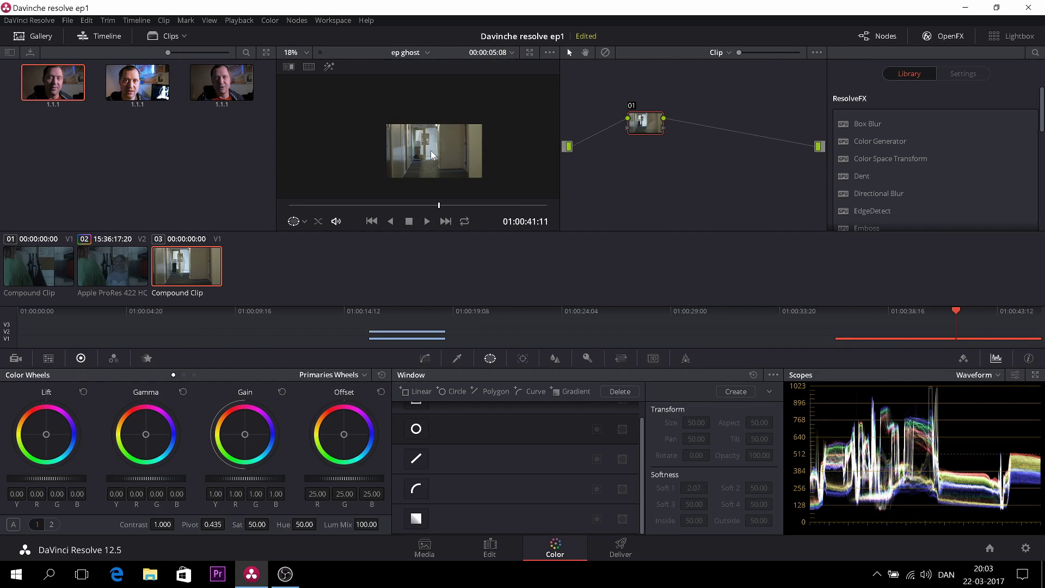
{"action": "scroll", "coordinate": [384, 135], "scroll_direction": "up", "scroll_amount": 2}
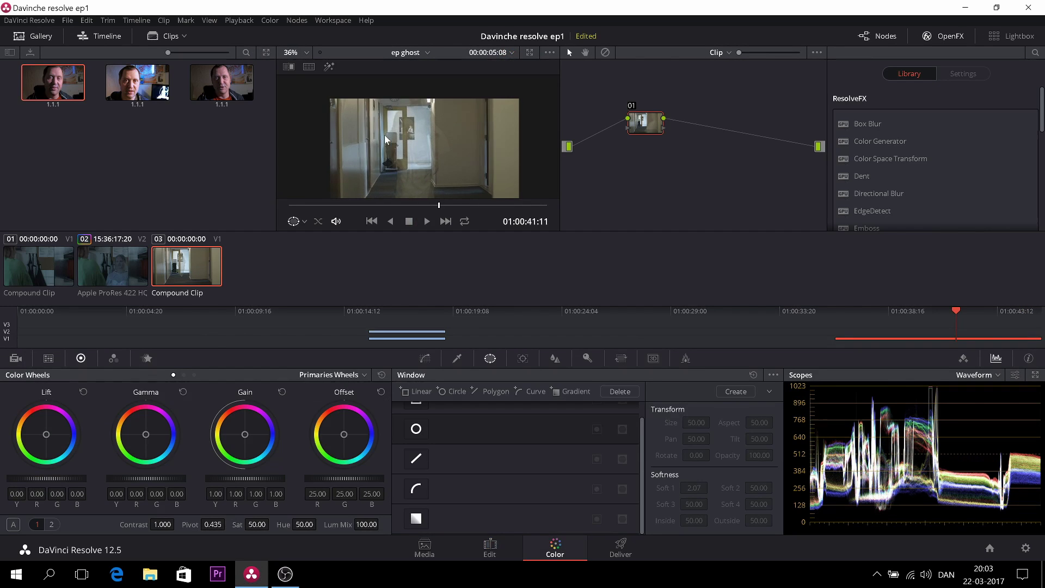
{"action": "scroll", "coordinate": [417, 153], "scroll_direction": "up", "scroll_amount": 2}
{"action": "scroll", "coordinate": [409, 136], "scroll_direction": "down", "scroll_amount": 1}
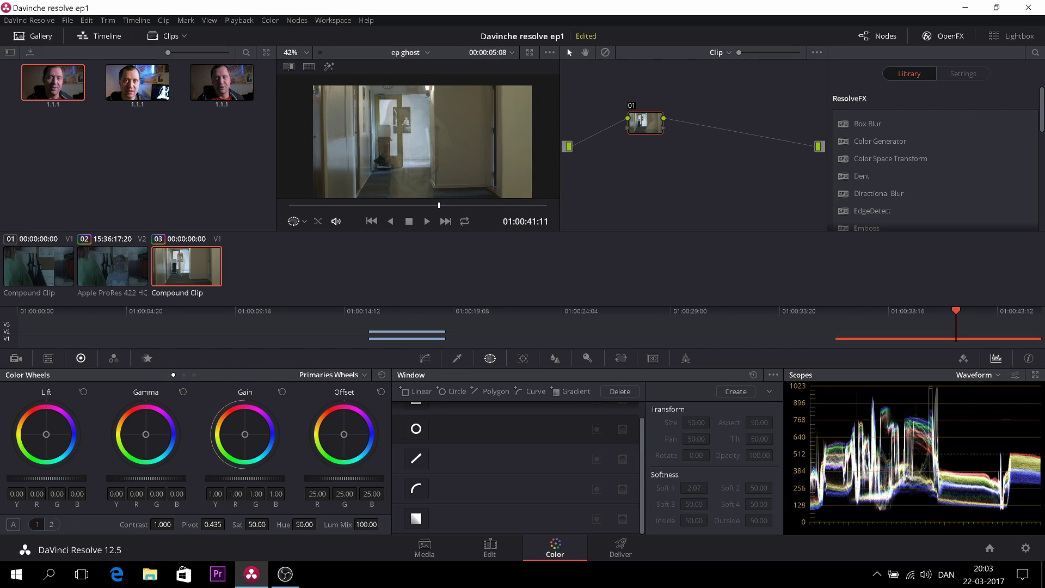
{"action": "left_click_drag", "start_coordinate": [72, 478], "coordinate": [55, 479]}
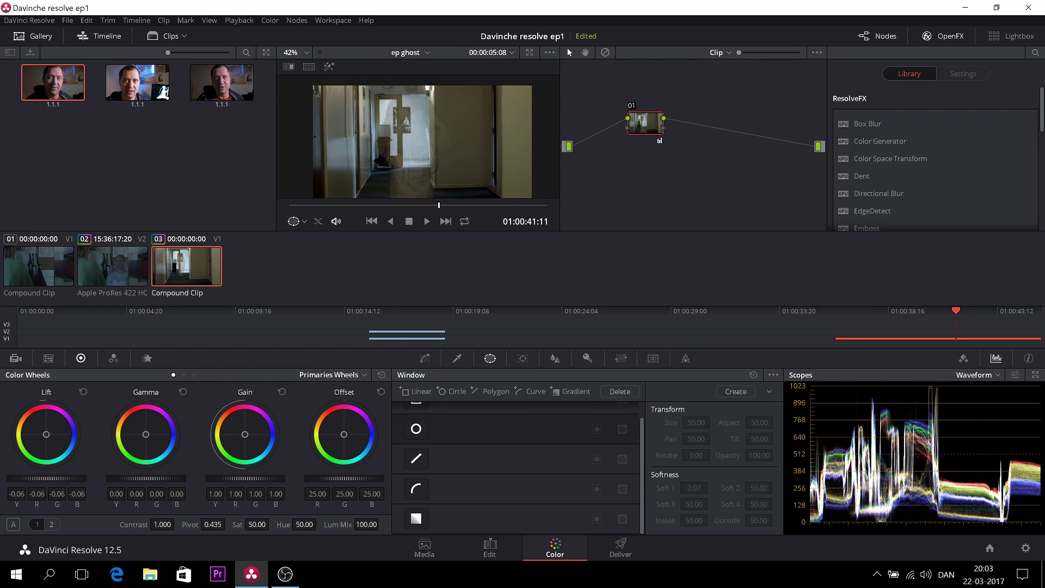
{"action": "left_click_drag", "start_coordinate": [172, 478], "coordinate": [155, 479]}
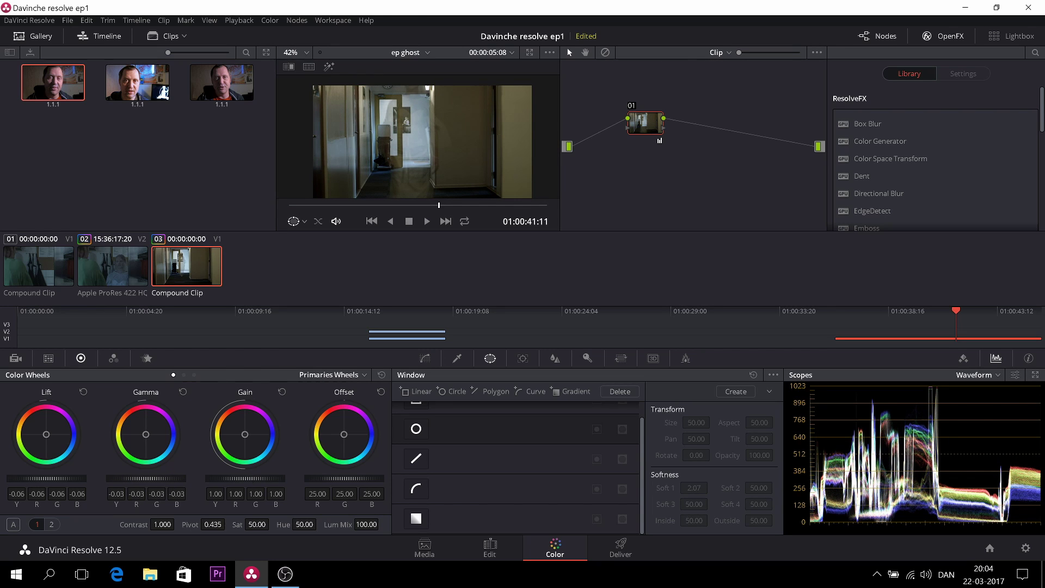
{"action": "left_click_drag", "start_coordinate": [245, 478], "coordinate": [237, 479]}
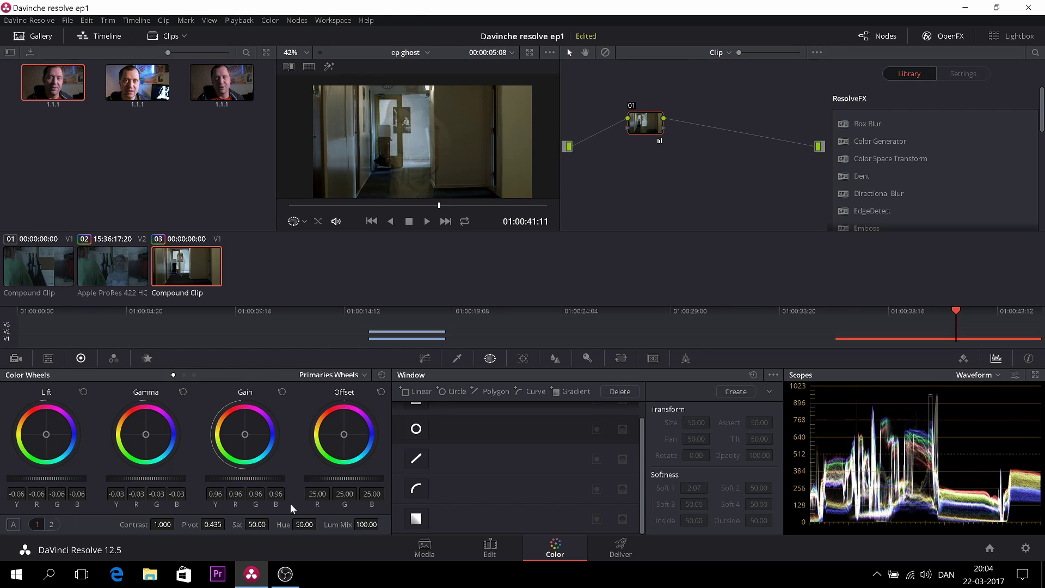
{"action": "left_click_drag", "start_coordinate": [177, 524], "coordinate": [204, 524]}
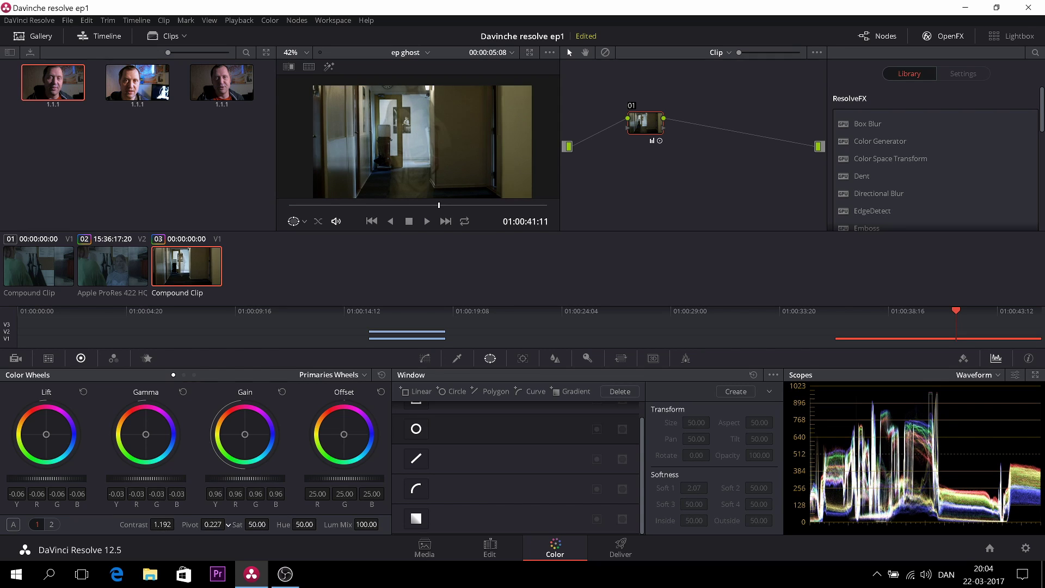
{"action": "mouse_move", "coordinate": [438, 205]}
{"action": "left_mouse_down"}
{"action": "mouse_move", "coordinate": [357, 205]}
{"action": "mouse_move", "coordinate": [326, 227]}
{"action": "left_mouse_up"}
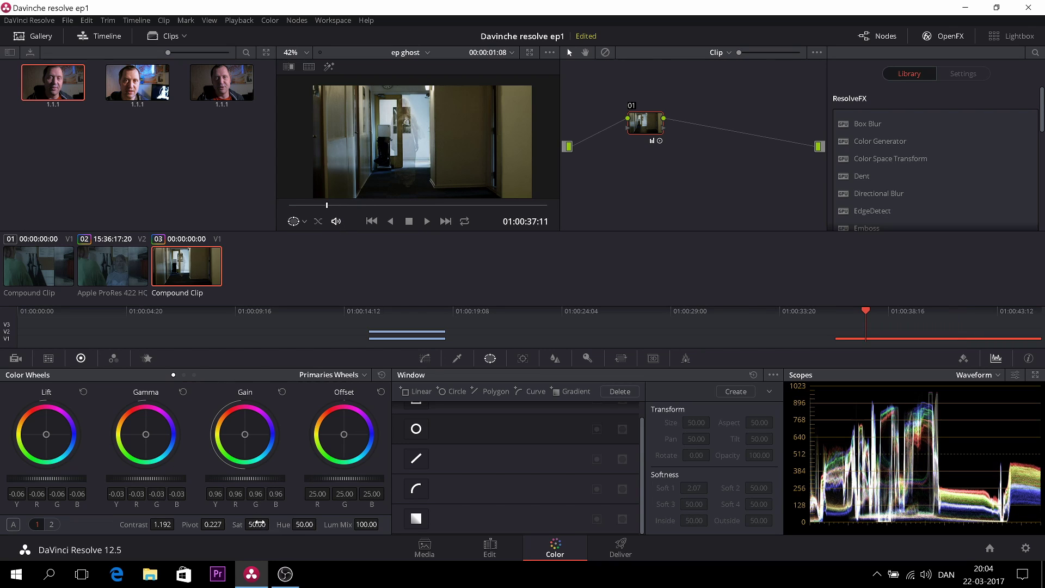
{"action": "left_click_drag", "start_coordinate": [272, 523], "coordinate": [279, 359]}
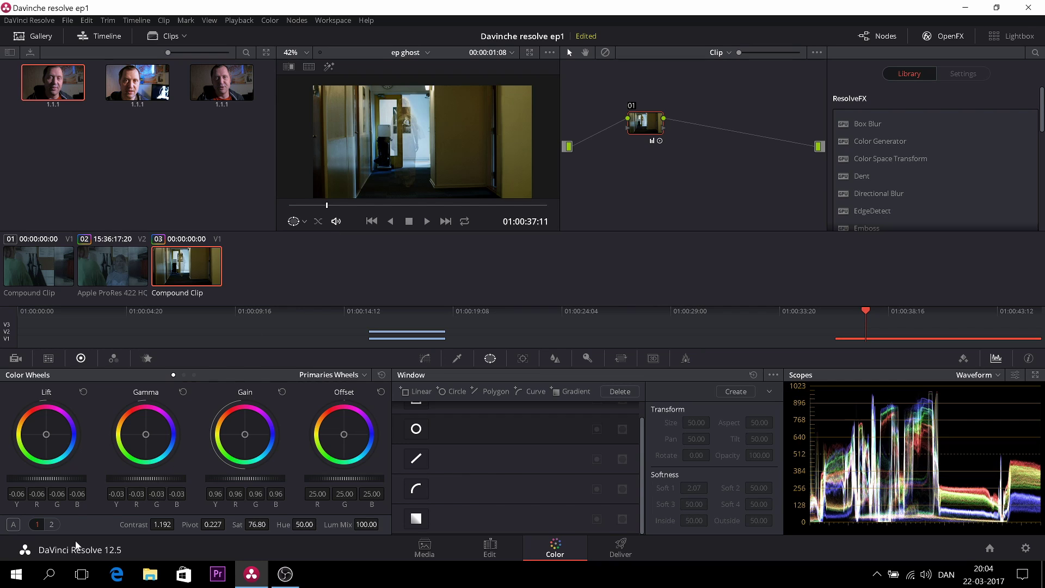
- Cool the grade with temperature -790 and colour boost 10, then return to Edit
{"action": "left_click", "coordinate": [51, 525]}
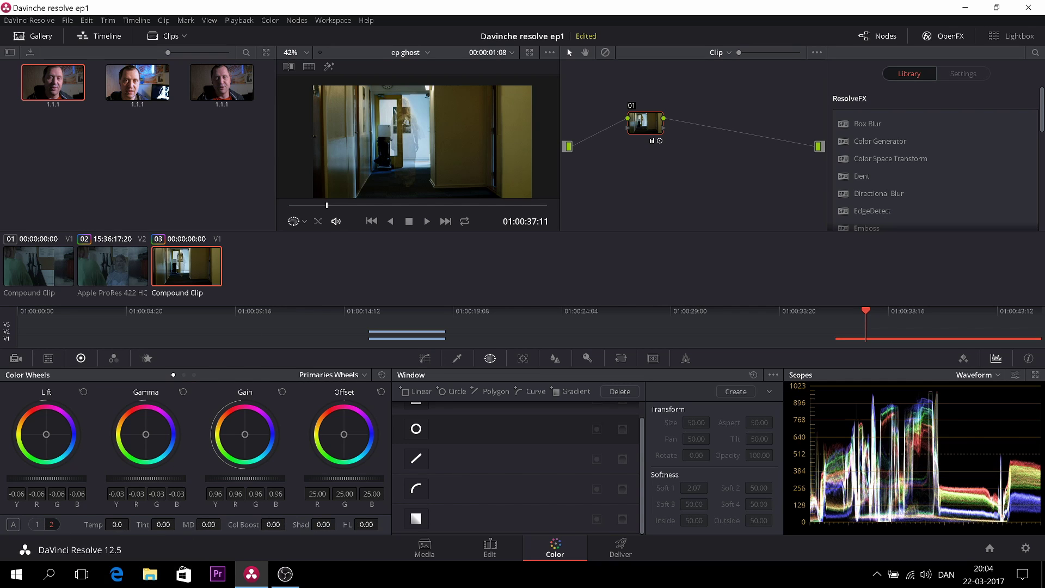
{"action": "left_click_drag", "start_coordinate": [117, 524], "coordinate": [131, 525]}
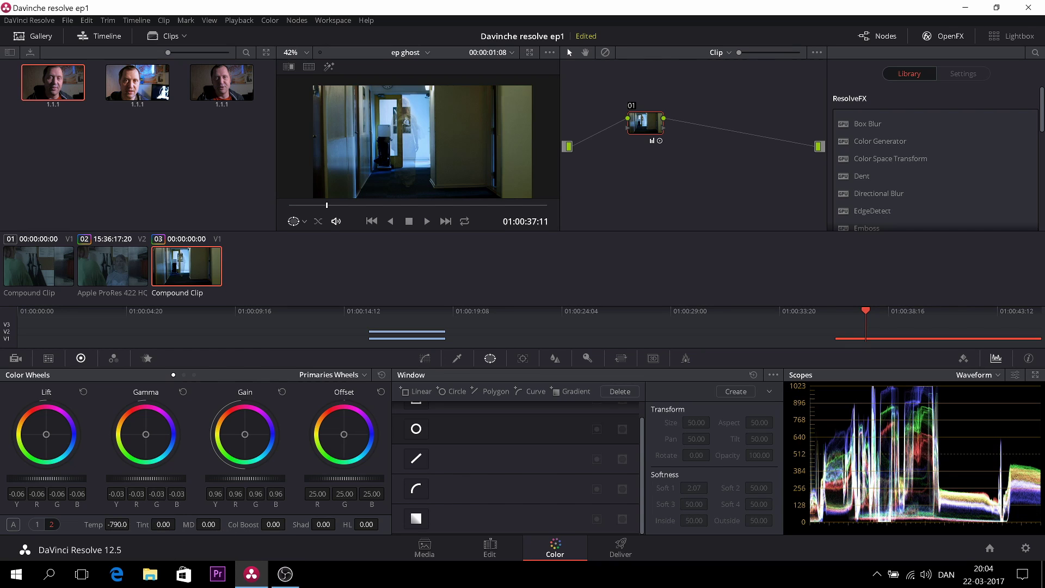
{"action": "mouse_move", "coordinate": [272, 524]}
{"action": "left_mouse_down"}
{"action": "mouse_move", "coordinate": [286, 524]}
{"action": "mouse_move", "coordinate": [276, 525]}
{"action": "left_mouse_up"}
{"action": "scroll", "coordinate": [510, 167], "scroll_direction": "down", "scroll_amount": 1}
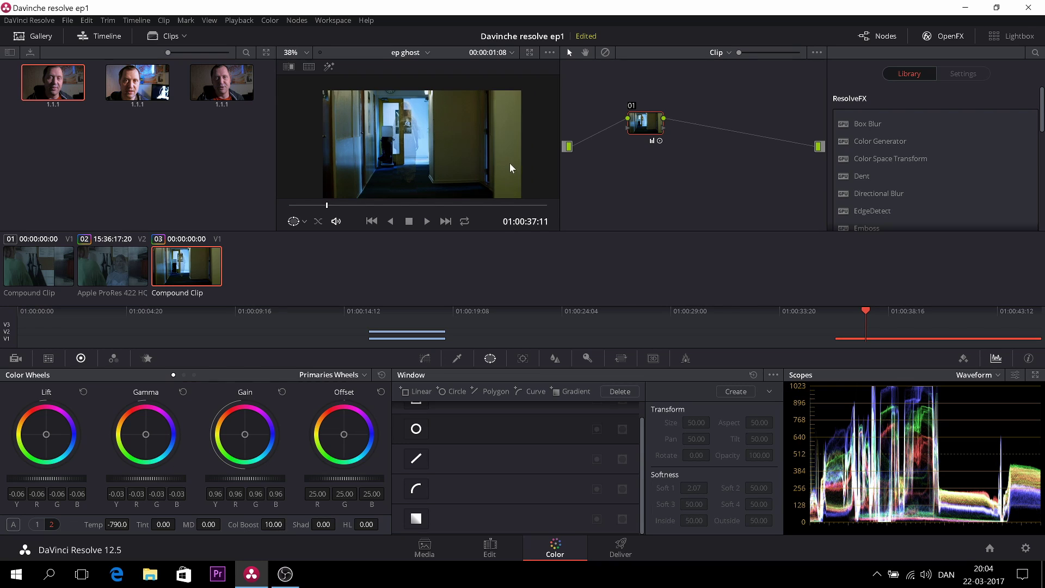
{"action": "scroll", "coordinate": [510, 167], "scroll_direction": "down", "scroll_amount": 1}
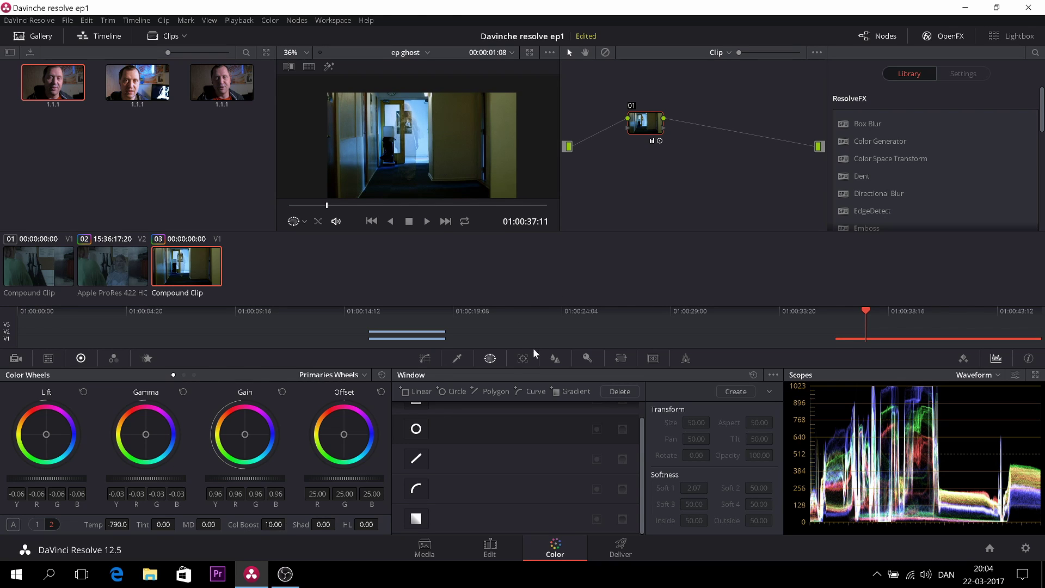
{"action": "left_click", "coordinate": [497, 545]}
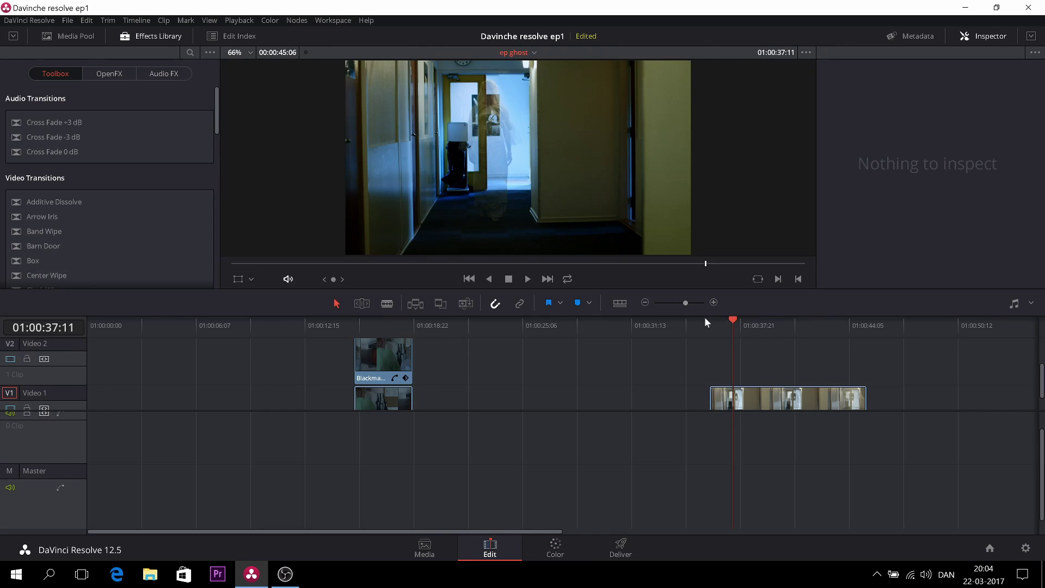
{"action": "left_click_drag", "start_coordinate": [735, 321], "coordinate": [709, 322]}
{"action": "key", "text": "space"}
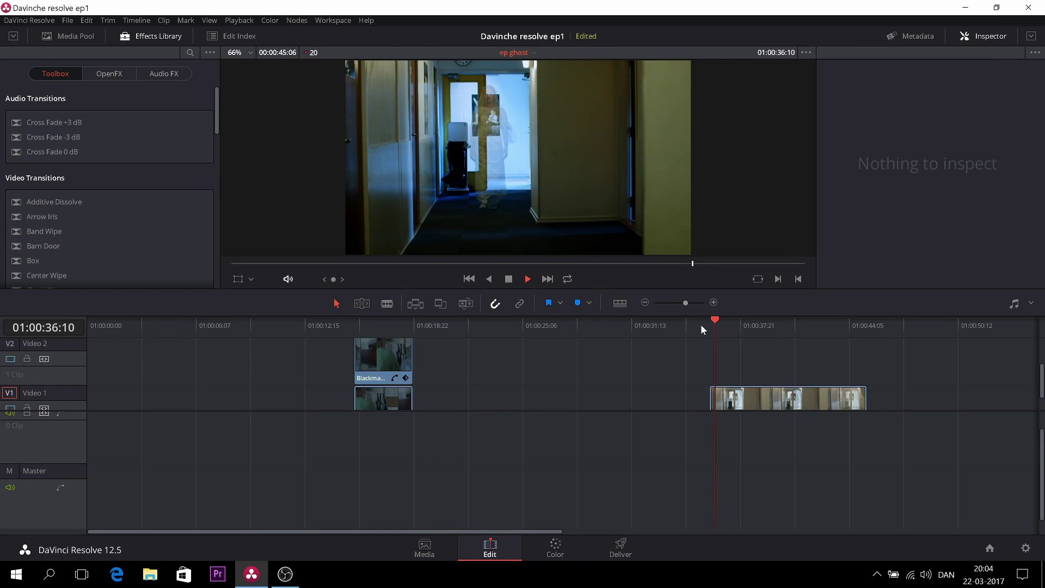